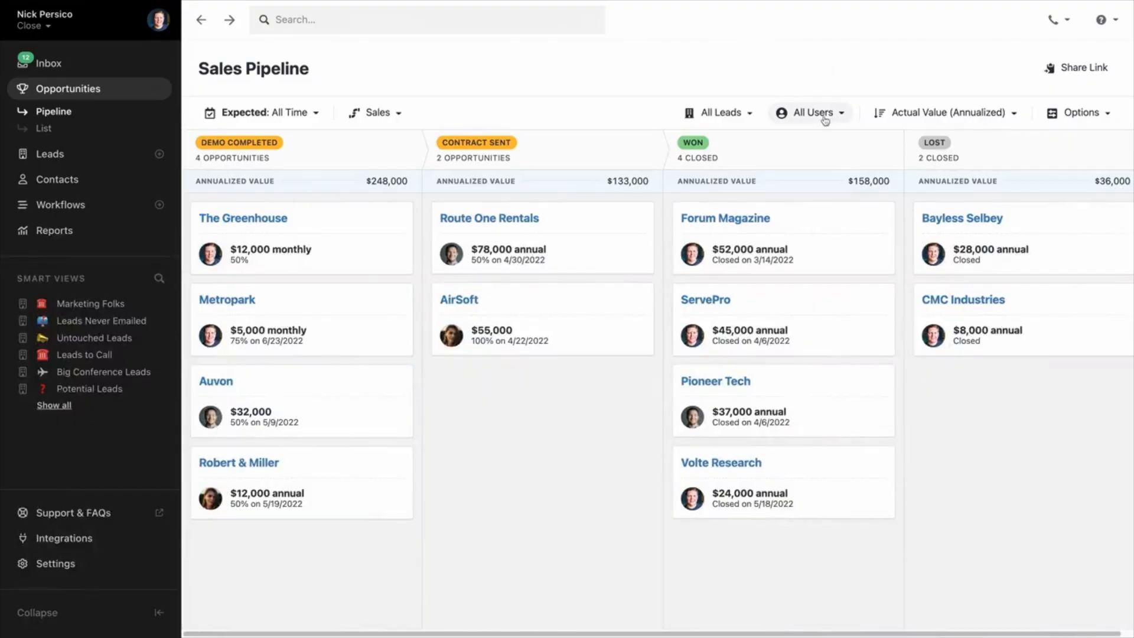
# Step: Filter the Sales Pipeline so it shows only the opportunities of two selected users
pyautogui.click(965, 235)
pyautogui.click(969, 309)
pyautogui.click(692, 325)
# Step: Move the Robert & Miller opportunity to the Contract Sent stage and the AirSoft opportunity to Won
pyautogui.moveTo(278, 319); pyautogui.dragTo(547, 384)
pyautogui.moveTo(555, 337); pyautogui.dragTo(785, 331)
# Step: Open the Robert & Miller opportunity for editing and choose a custom field to add to it
pyautogui.click(635, 332)
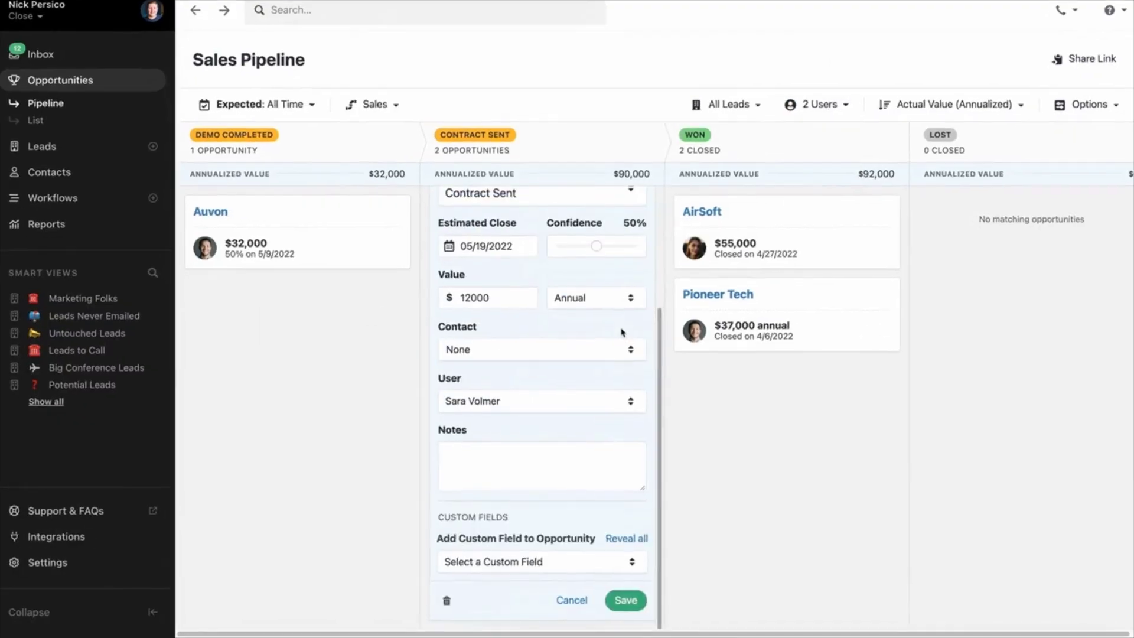
pyautogui.click(519, 561)
pyautogui.click(584, 510)
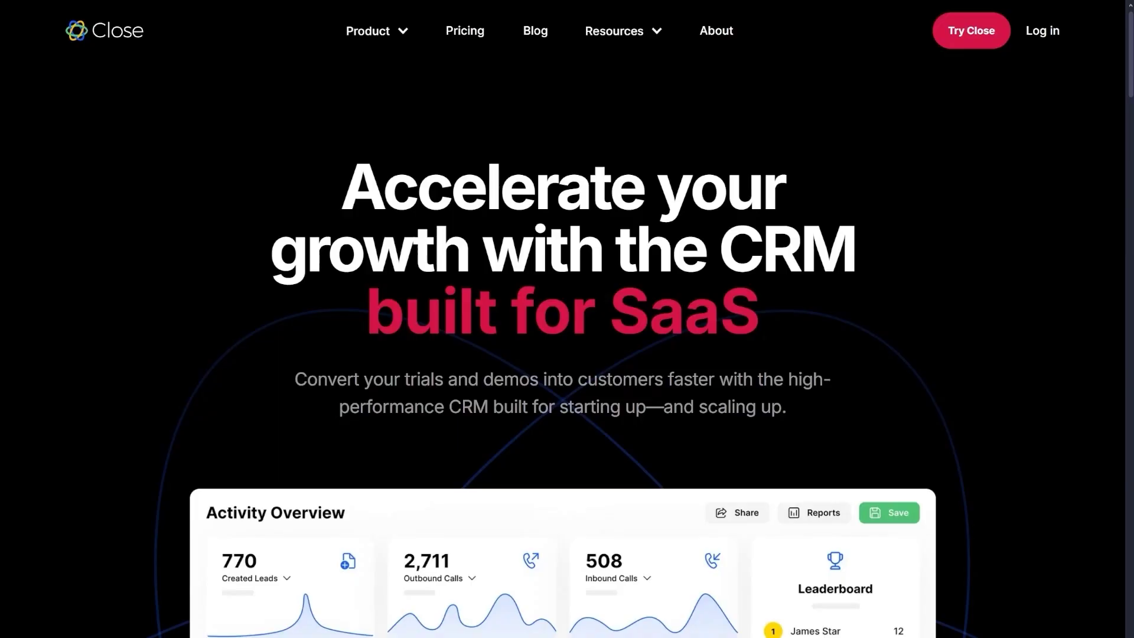
# Step: Look through the product sections on the Close website's home page and open its Try Close trial sign-up
pyautogui.scroll(-2, 567, 354)
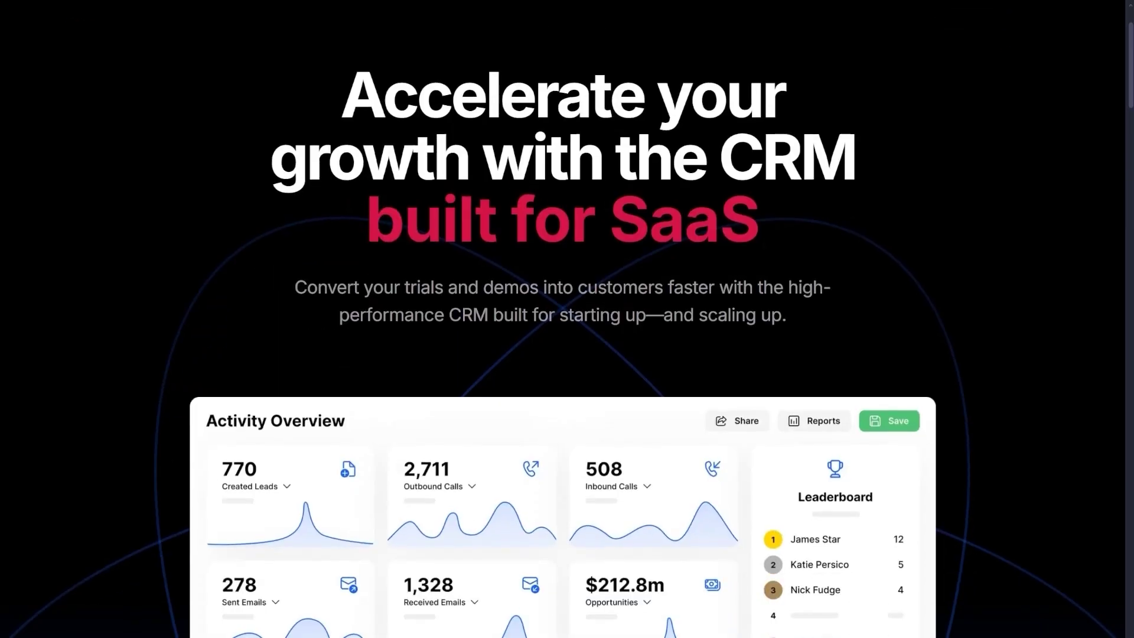
pyautogui.scroll(-10, 567, 319)
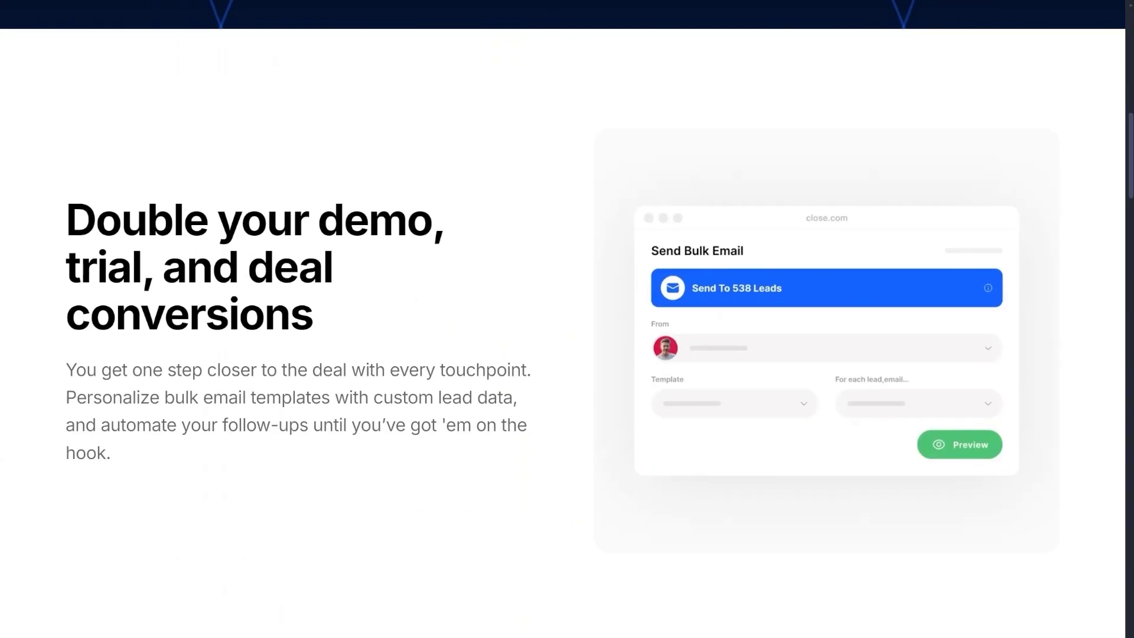
pyautogui.scroll(15, 567, 319)
pyautogui.click(959, 38)
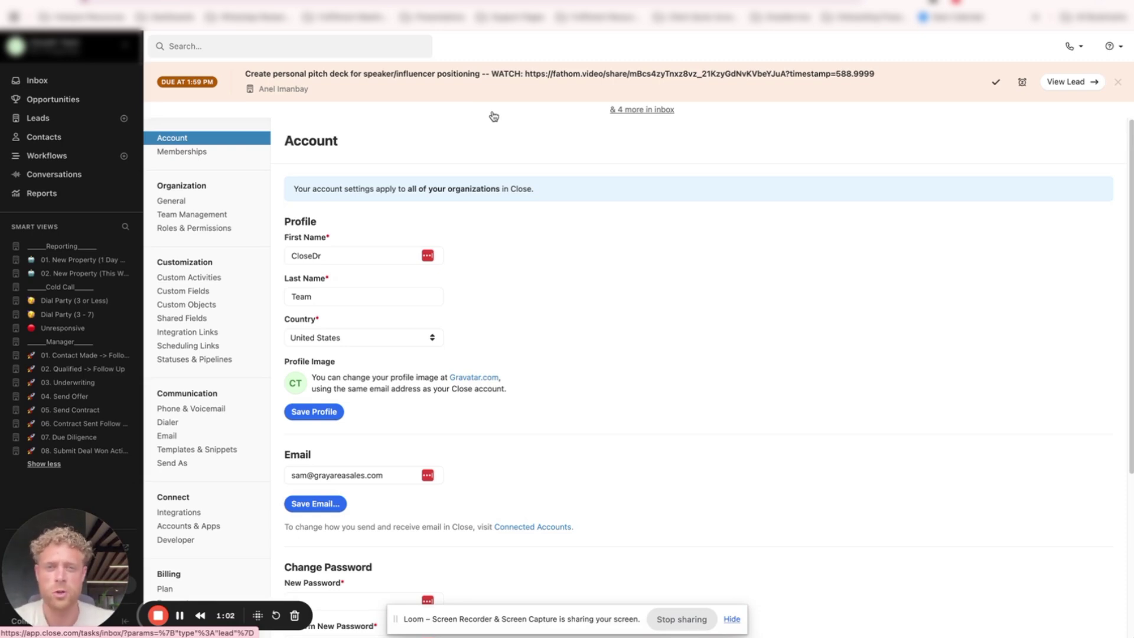
# Step: Allow automated Workflows to send on your behalf in the Send As settings
pyautogui.scroll(-4, 266, 360)
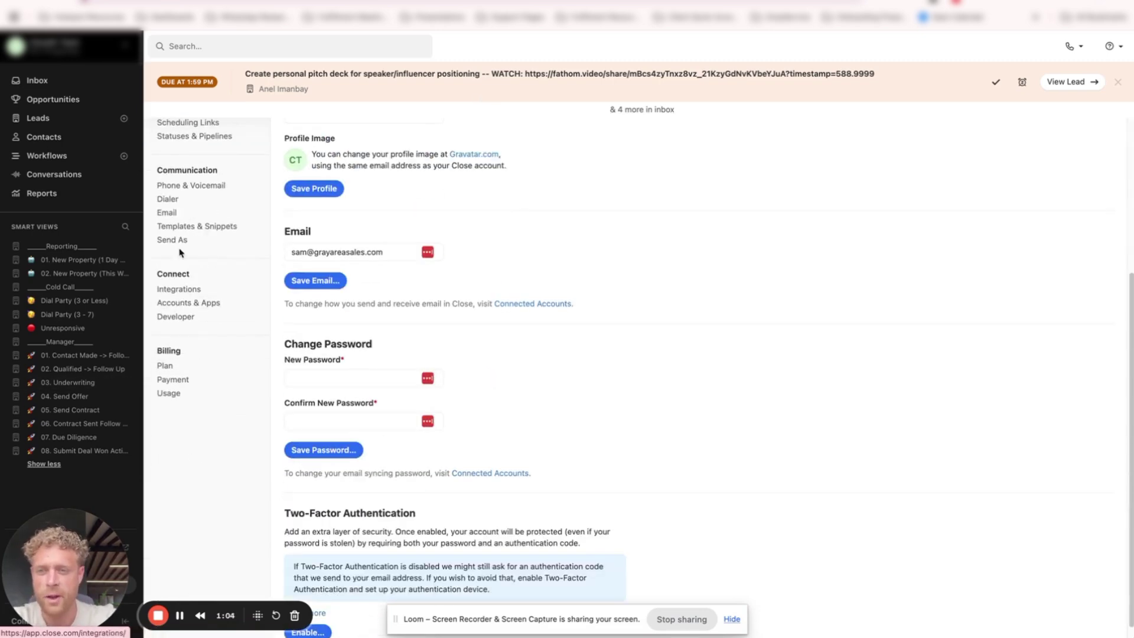
pyautogui.click(173, 241)
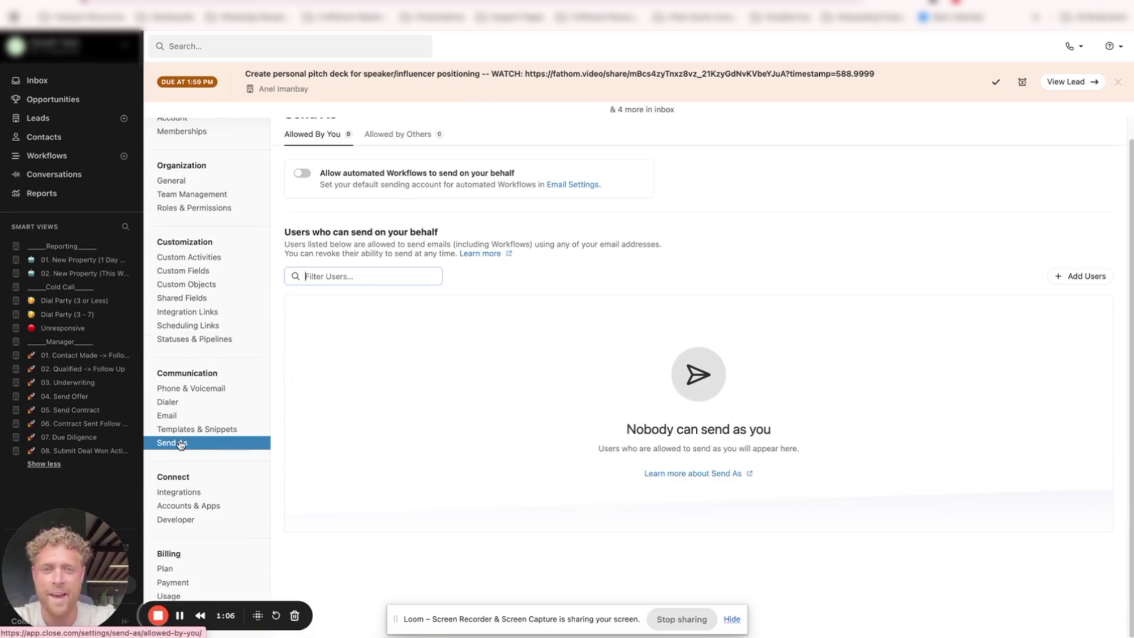
pyautogui.scroll(1, 530, 246)
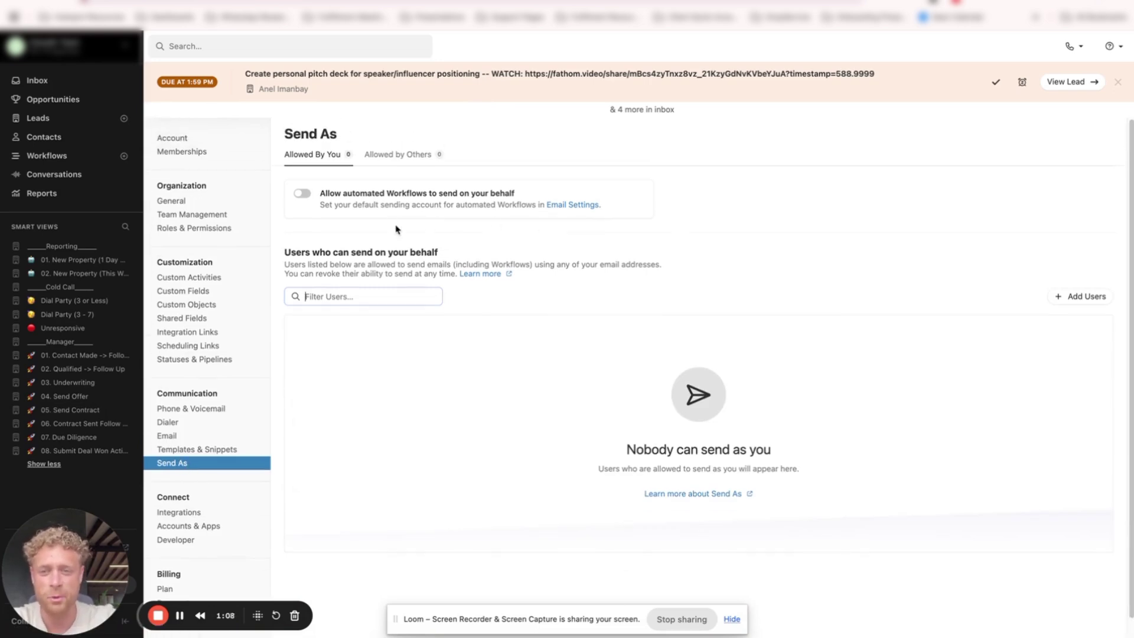
pyautogui.moveTo(322, 192); pyautogui.dragTo(531, 198)
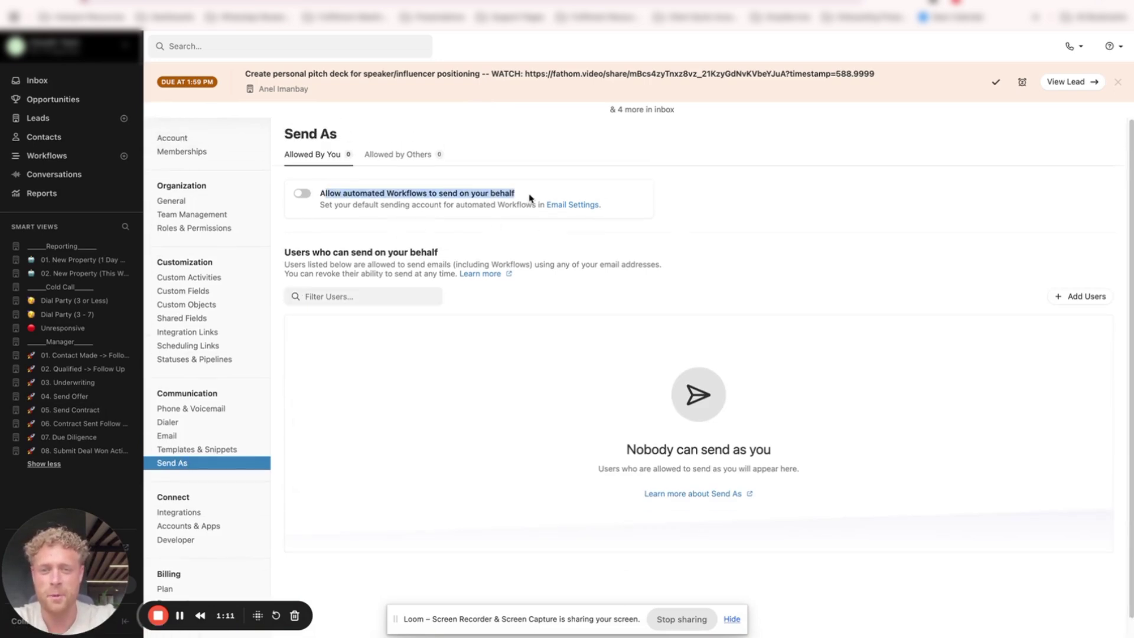
pyautogui.click(436, 193)
pyautogui.click(304, 195)
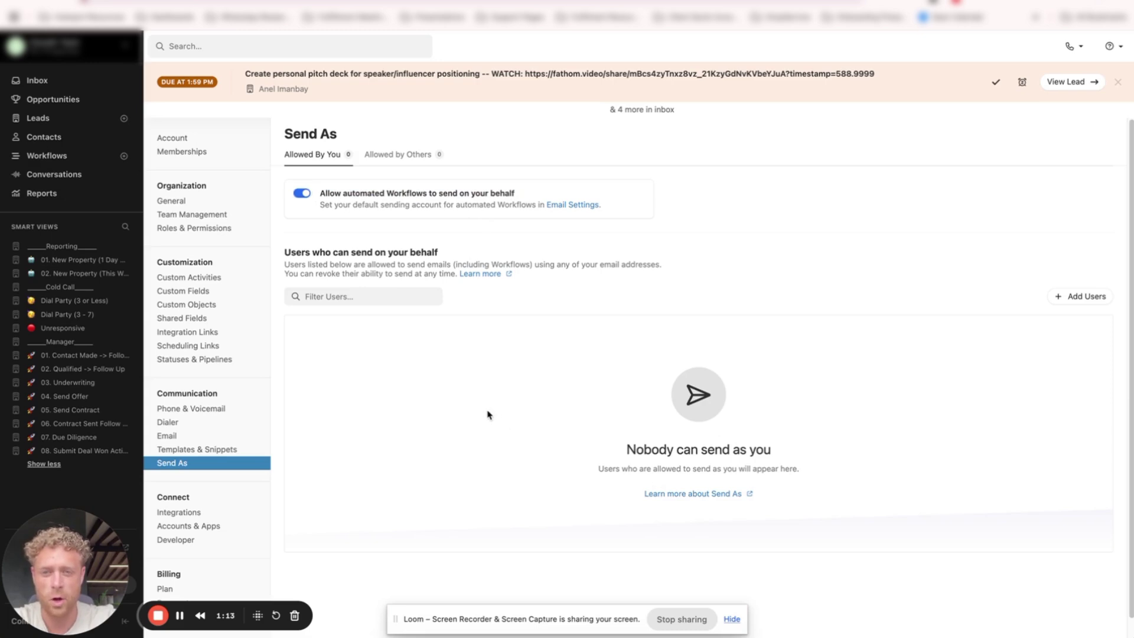
# Step: Check the email signature section in the Email settings and enable Custom Sending Limits for the organization
pyautogui.click(200, 436)
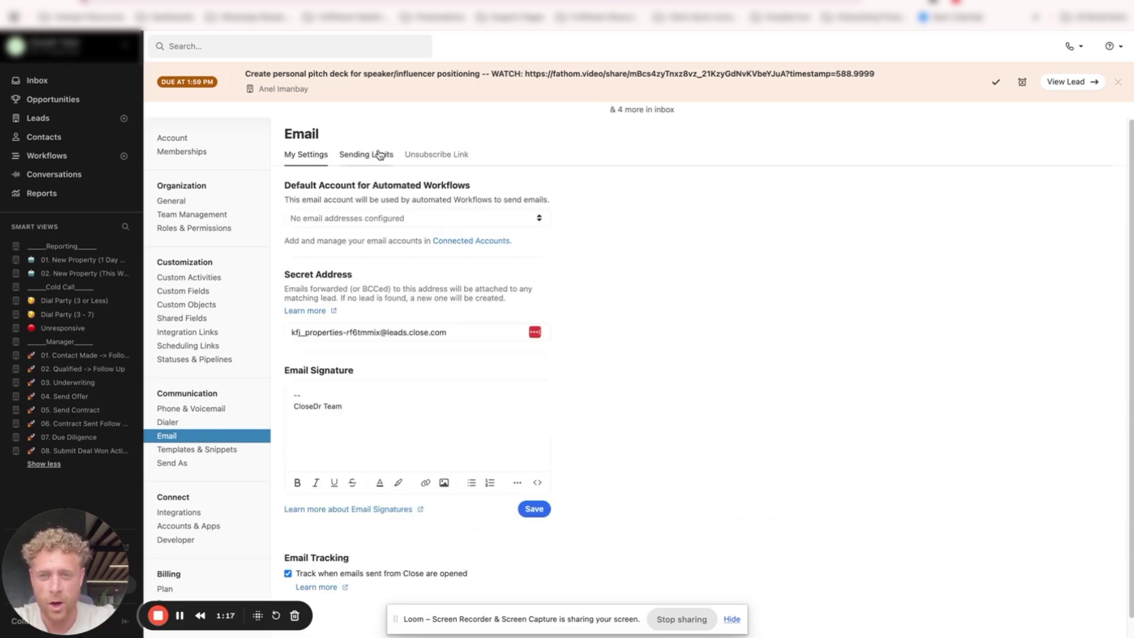
pyautogui.scroll(-1, 378, 285)
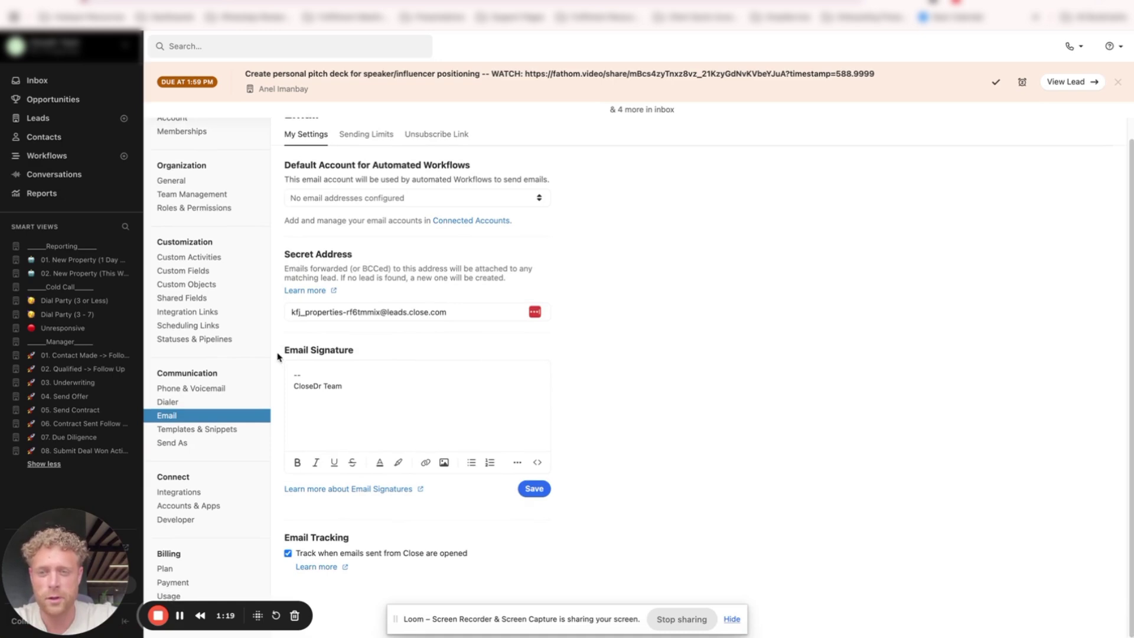
pyautogui.moveTo(282, 350); pyautogui.dragTo(374, 354)
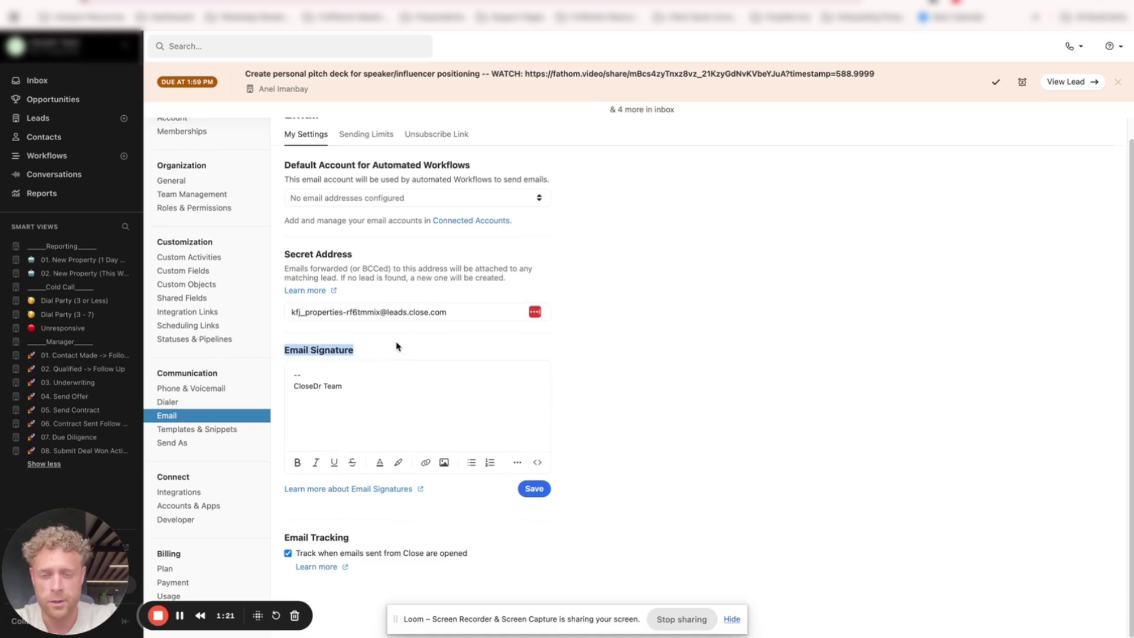
pyautogui.click(366, 134)
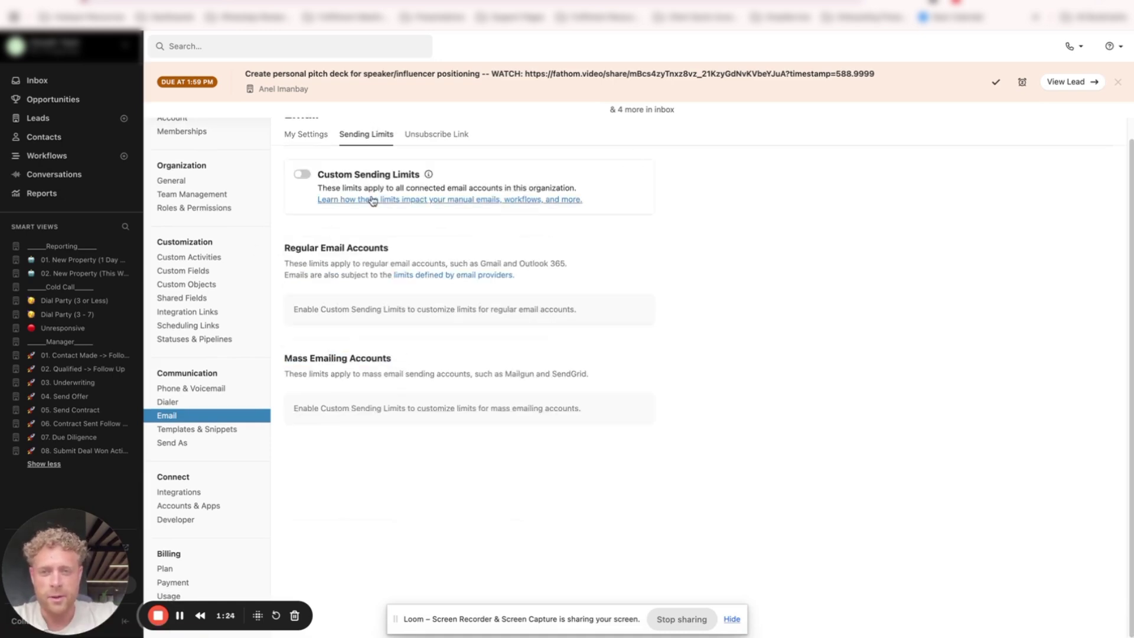
pyautogui.click(302, 174)
pyautogui.click(697, 300)
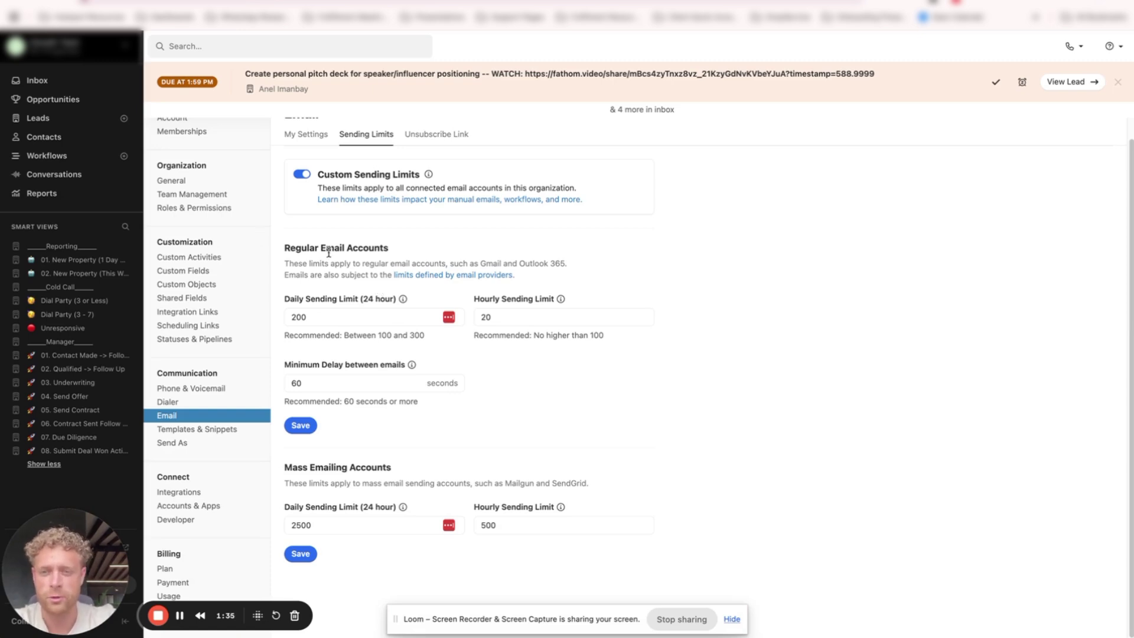
# Step: Examine the country and prefix options for adding a new personal number under Phone & Voicemail, without requesting one
pyautogui.click(191, 402)
pyautogui.click(195, 388)
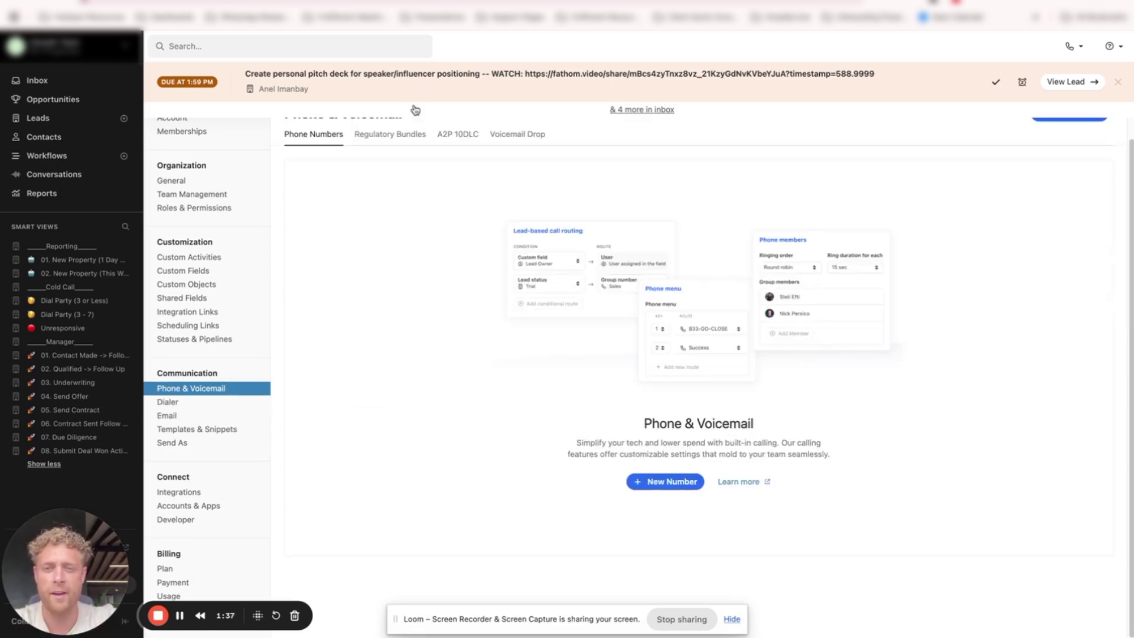
pyautogui.click(678, 503)
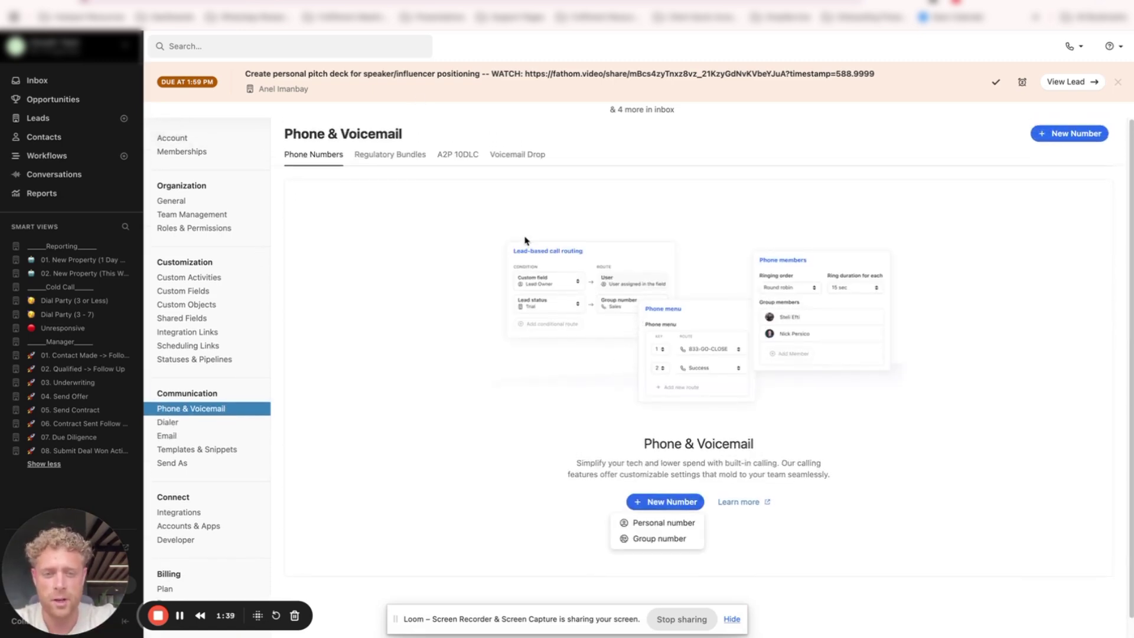
pyautogui.click(658, 523)
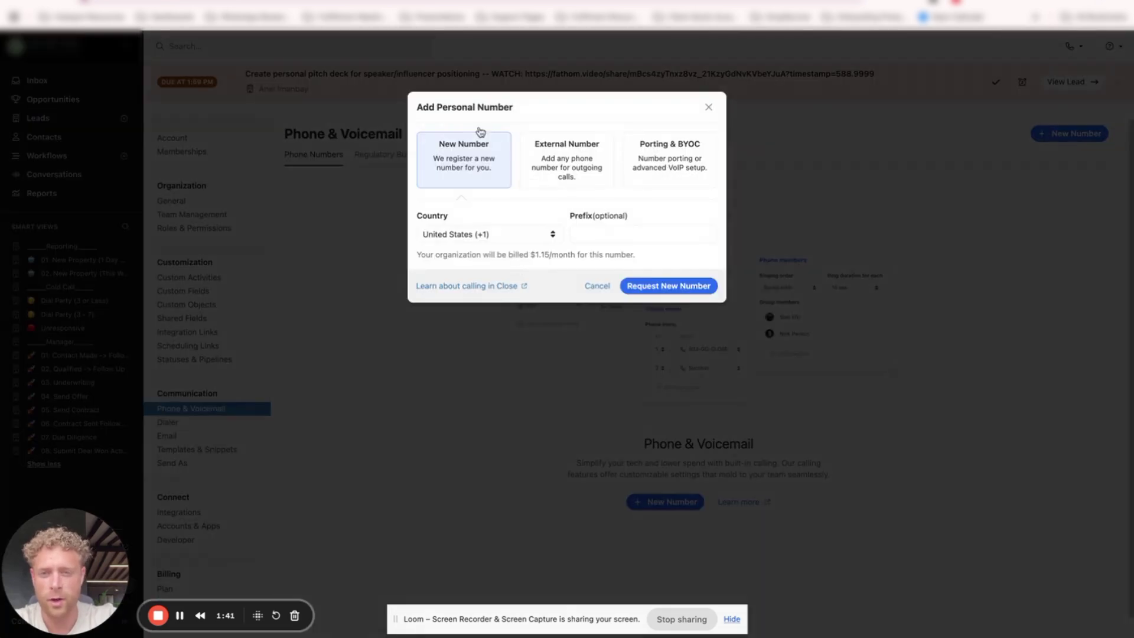
pyautogui.click(471, 241)
pyautogui.click(524, 234)
pyautogui.click(592, 234)
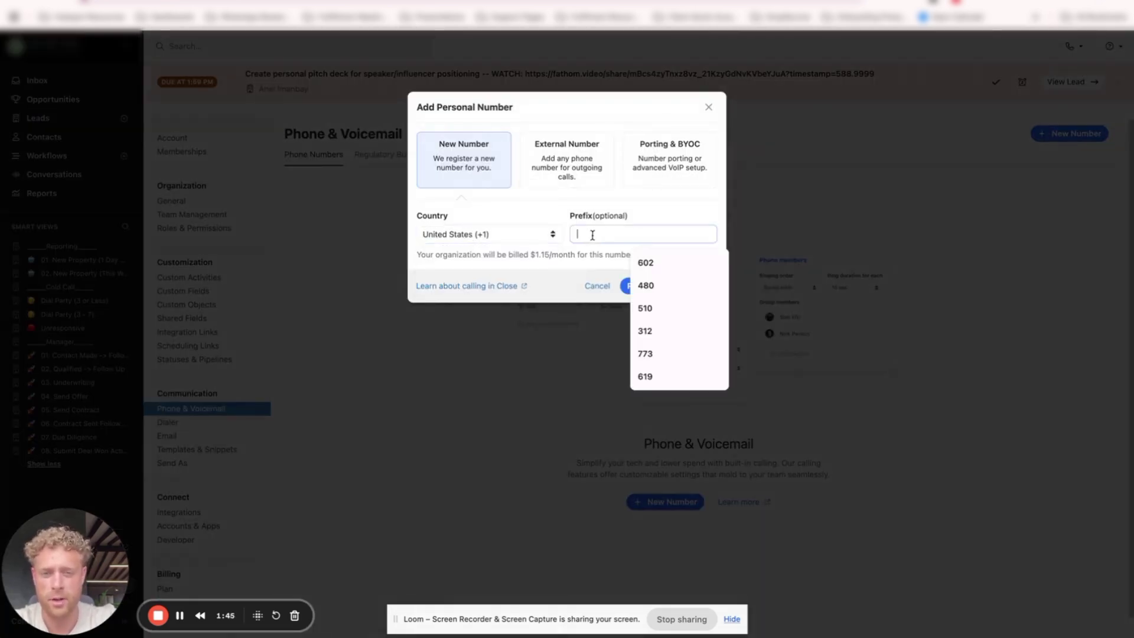
pyautogui.click(594, 205)
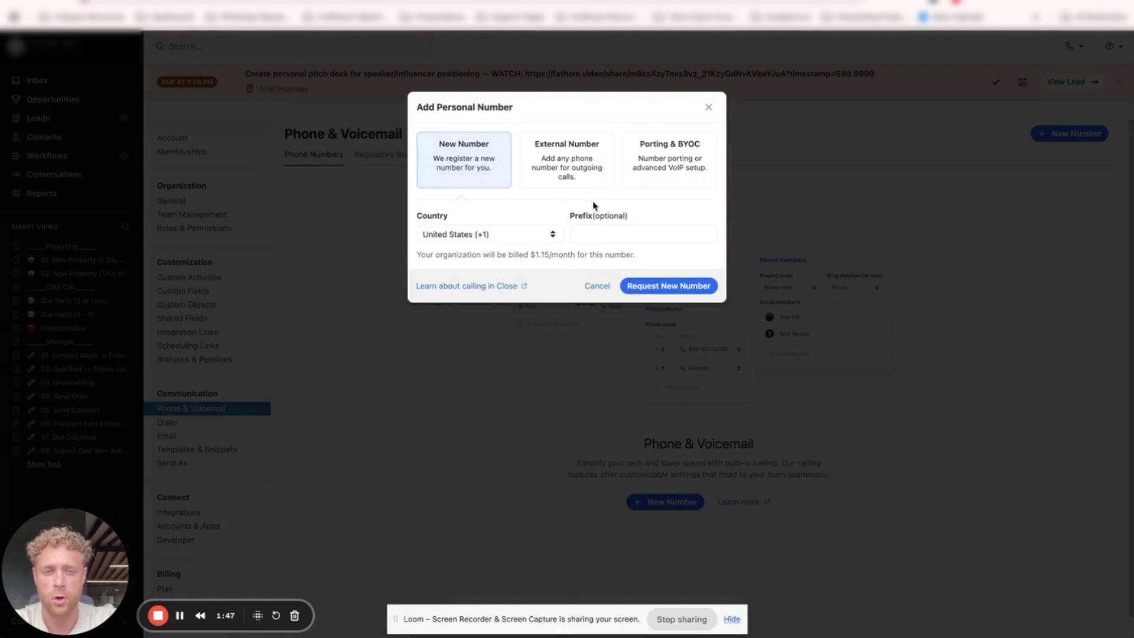
pyautogui.click(597, 286)
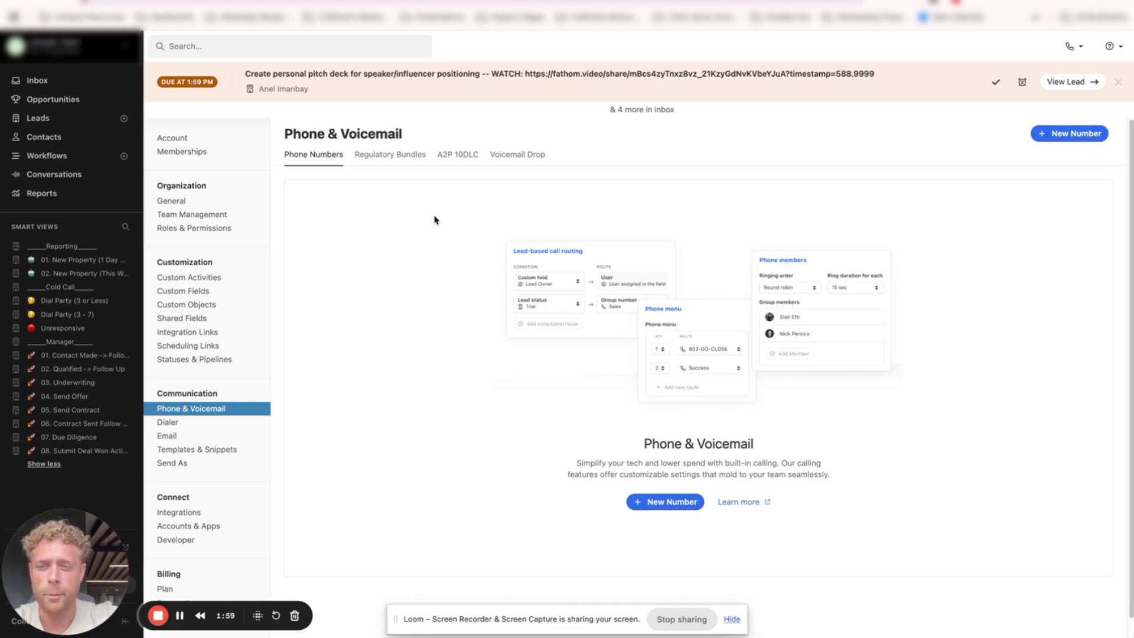
# Step: Review the user list in Team Management and the list of Custom Activities in the settings
pyautogui.click(203, 221)
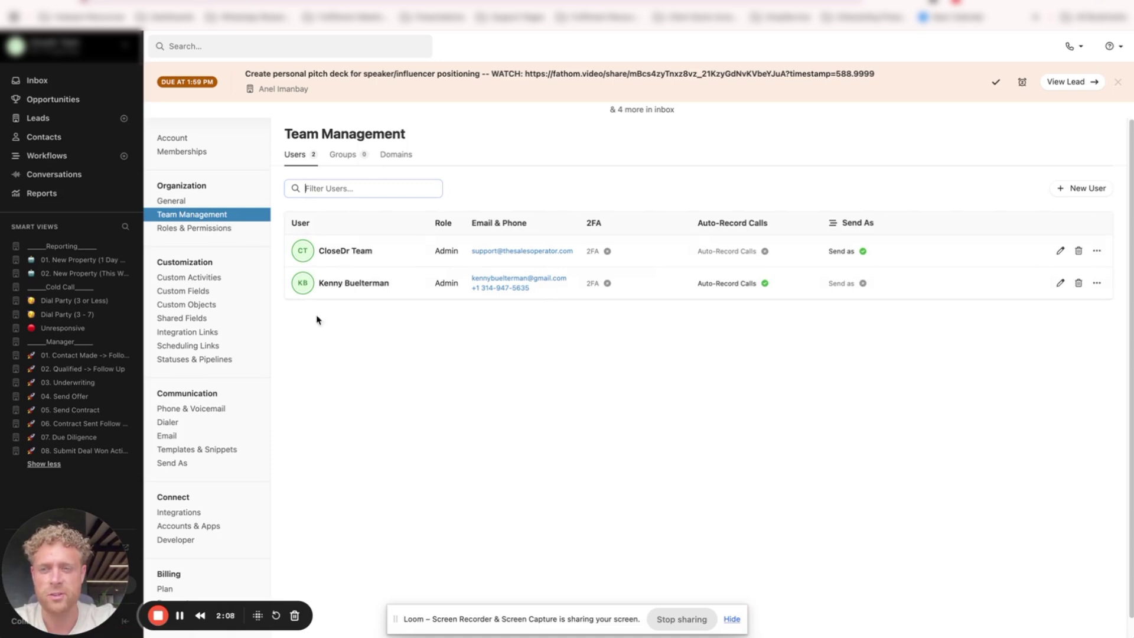
pyautogui.moveTo(65, 567); pyautogui.dragTo(177, 572)
pyautogui.click(199, 282)
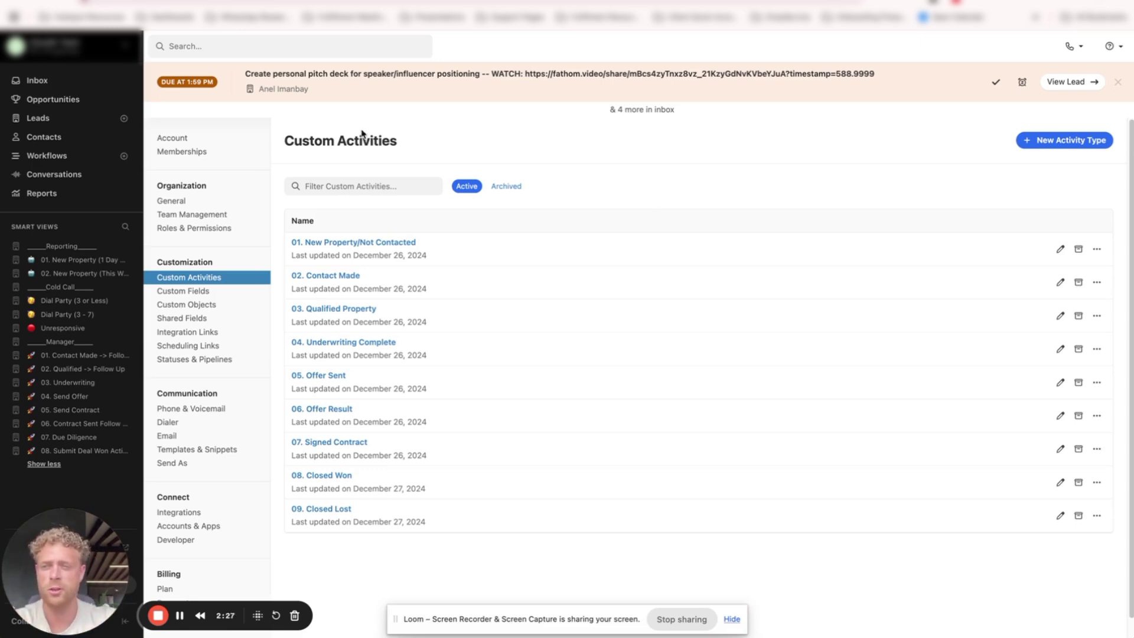
# Step: Start a 02. Contact Made activity on the Abe's Self Storage lead and look through its form fields
pyautogui.click(70, 118)
pyautogui.click(215, 234)
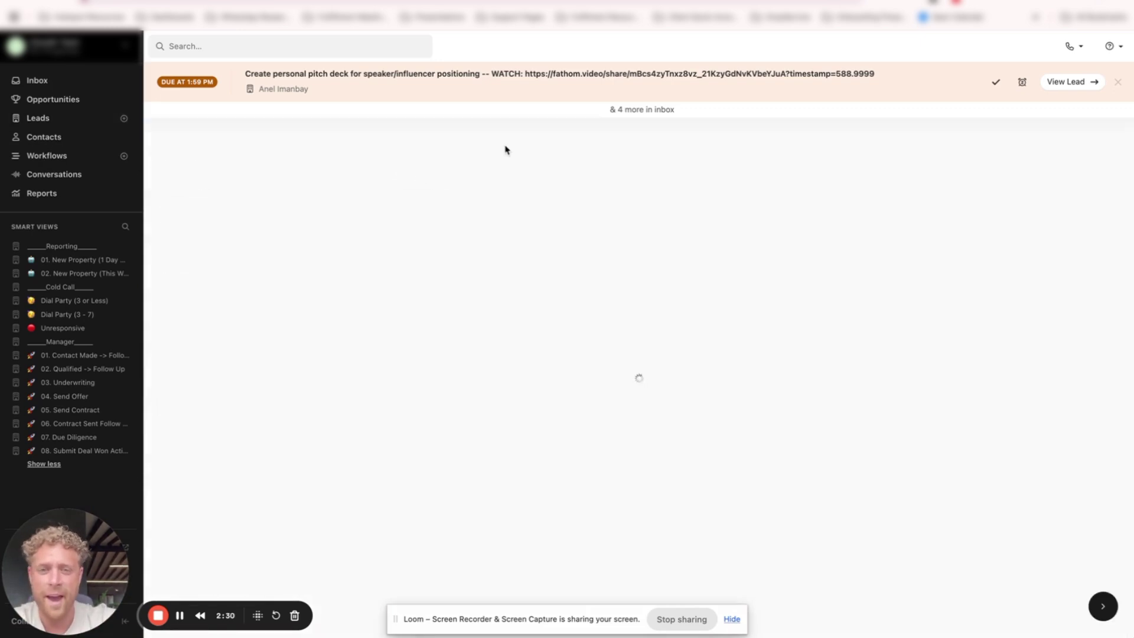
pyautogui.click(644, 210)
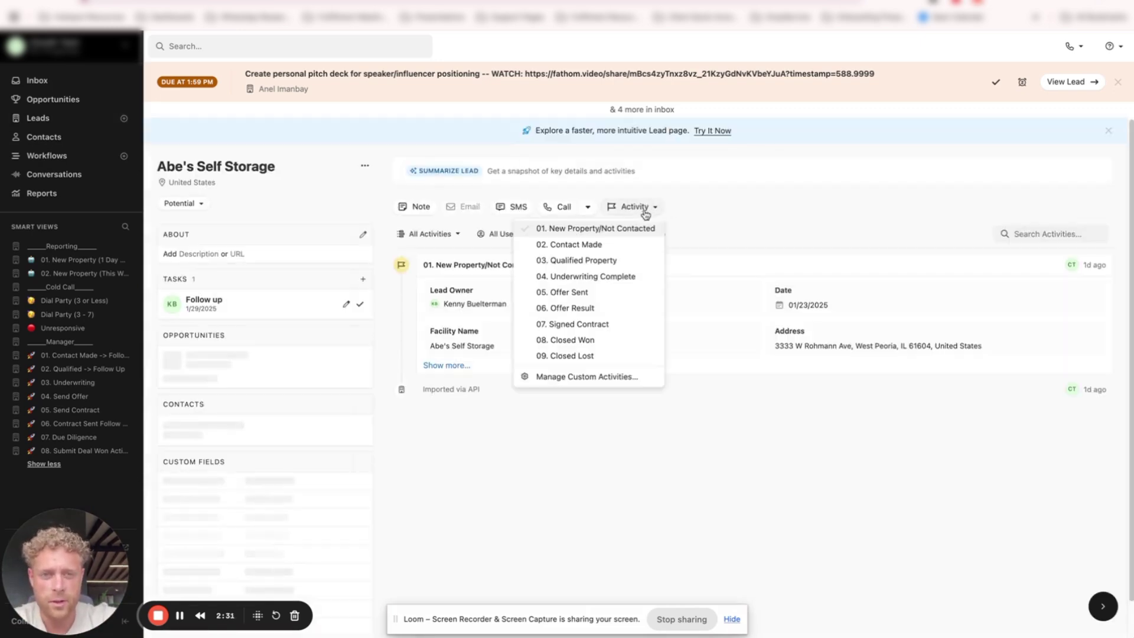
pyautogui.click(585, 245)
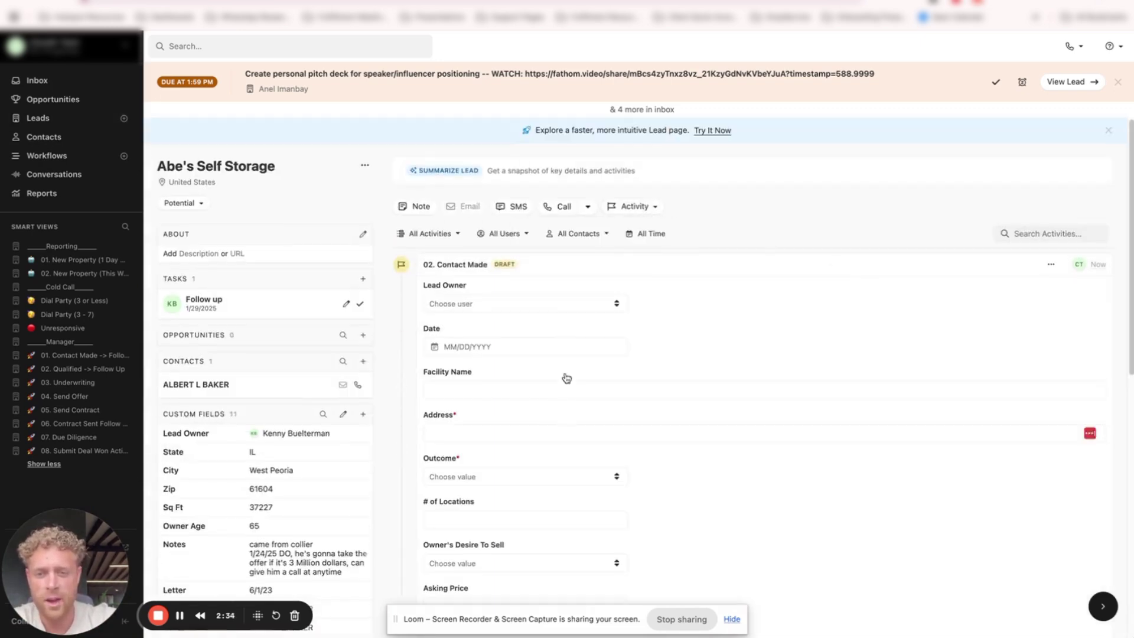
pyautogui.scroll(-7, 562, 385)
pyautogui.scroll(7, 511, 283)
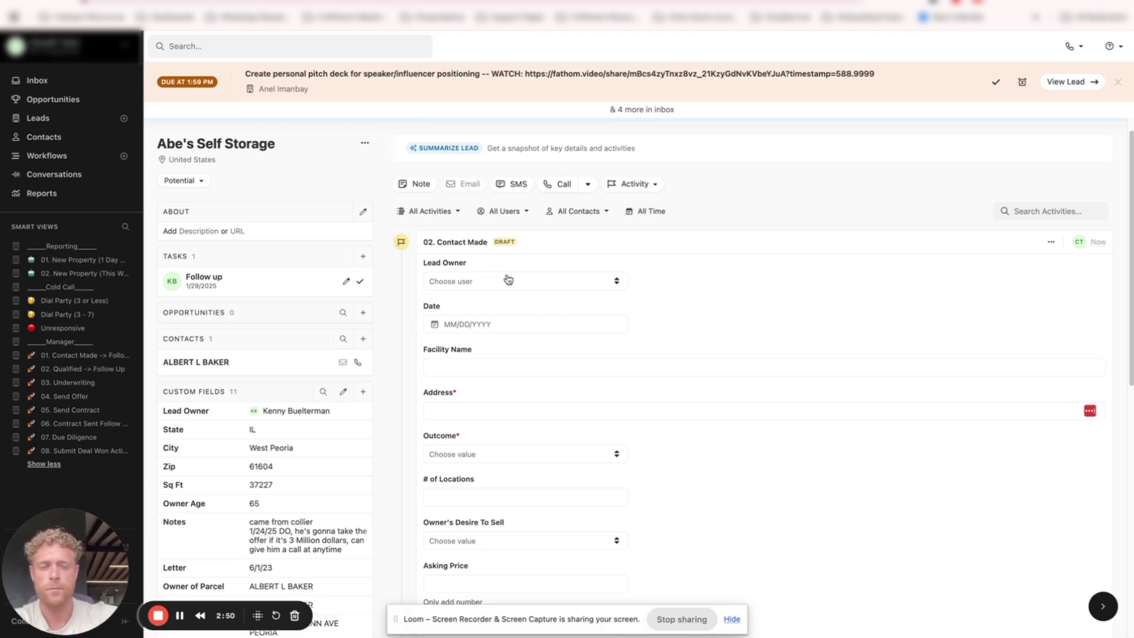
# Step: Examine the fields of the 01. New Property/Not Contacted and 02. Contact Made types in the Custom Activities settings
pyautogui.click(42, 584)
pyautogui.click(189, 257)
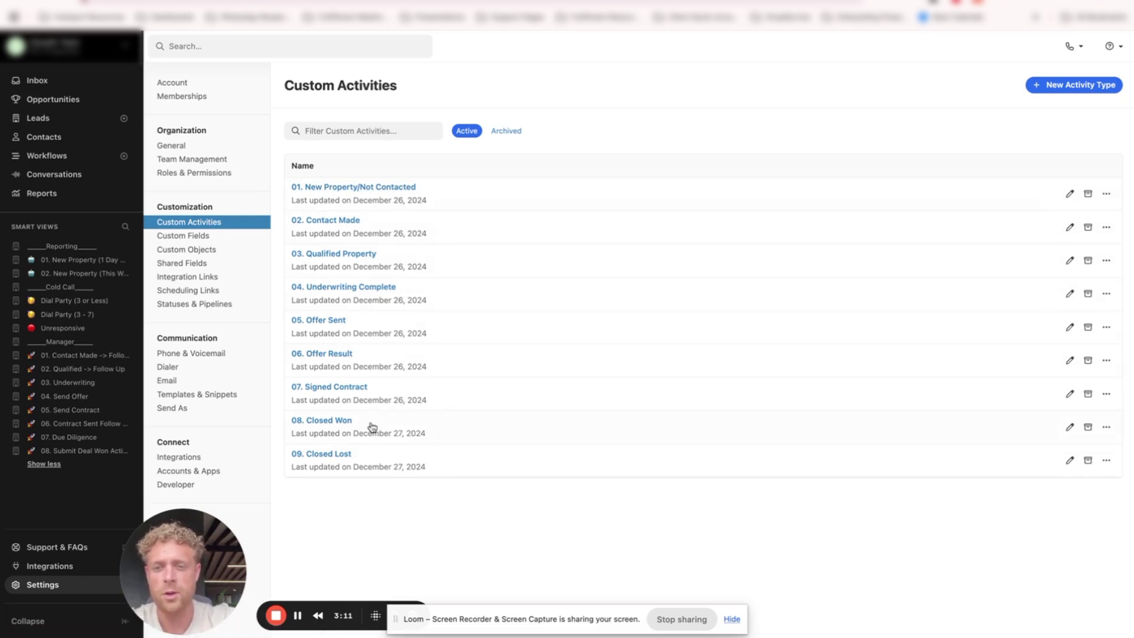
pyautogui.click(354, 190)
pyautogui.hotkey('alt', 'Left')
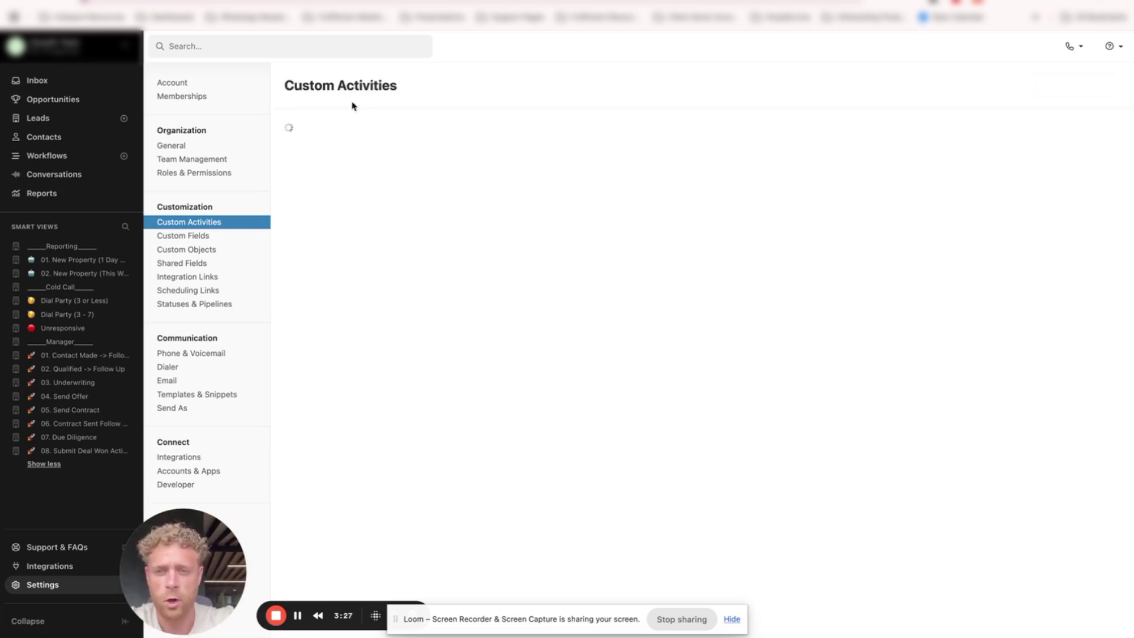
pyautogui.click(343, 219)
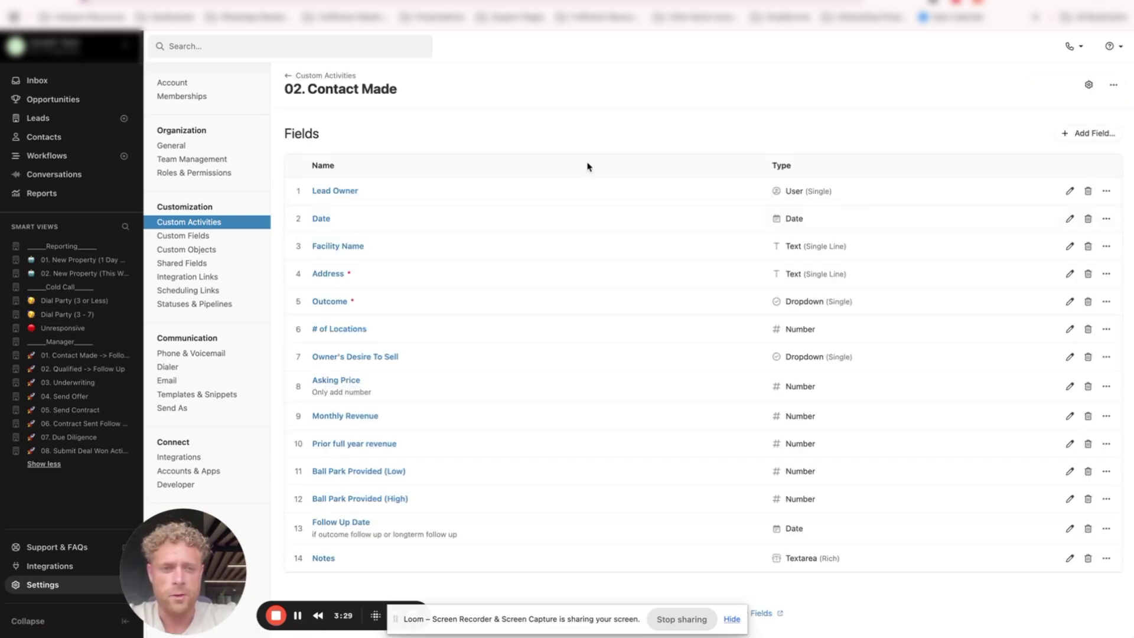
pyautogui.click(323, 76)
# Step: View the form for creating a new custom activity type and close it without saving
pyautogui.click(1065, 89)
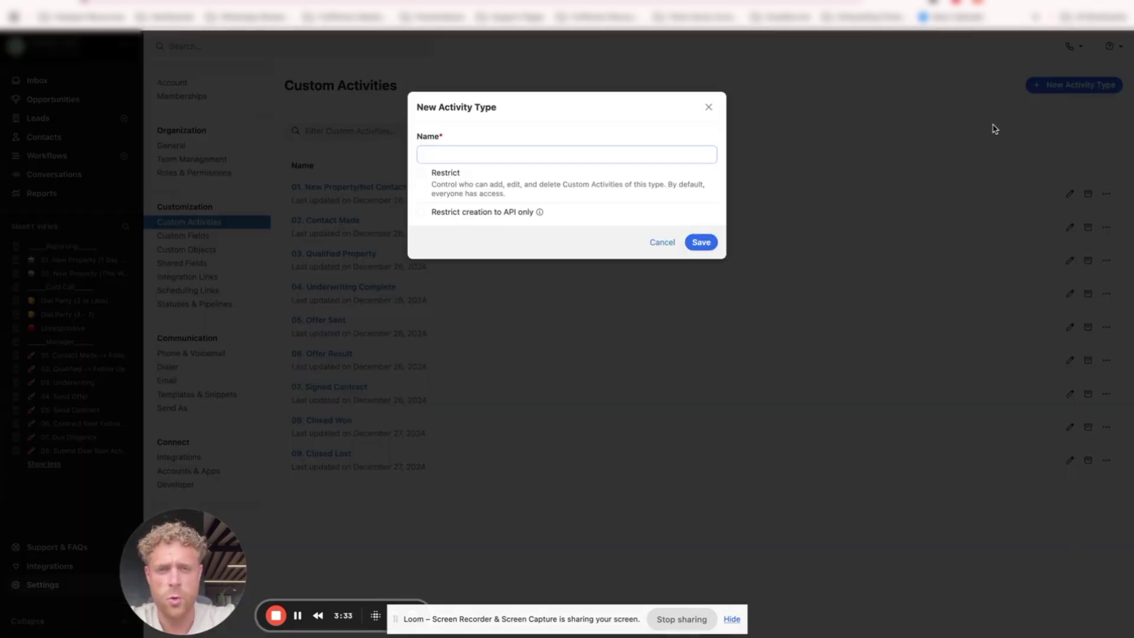
pyautogui.click(709, 107)
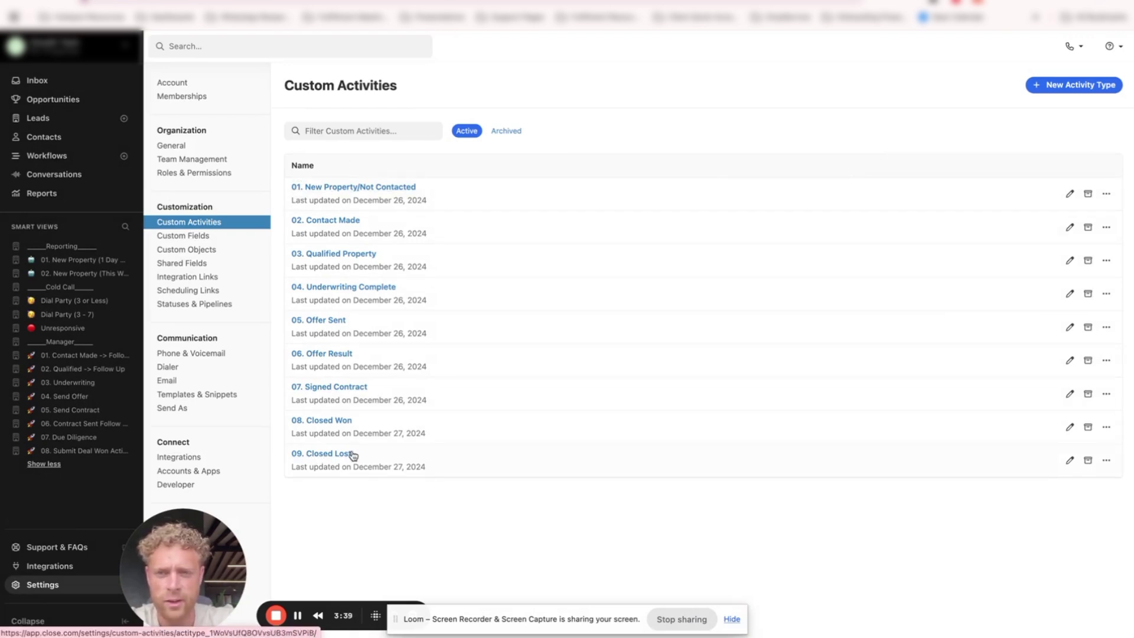
# Step: Examine the full field list and field types of the 02. Contact Made activity, and return to the Custom Activities list
pyautogui.click(341, 218)
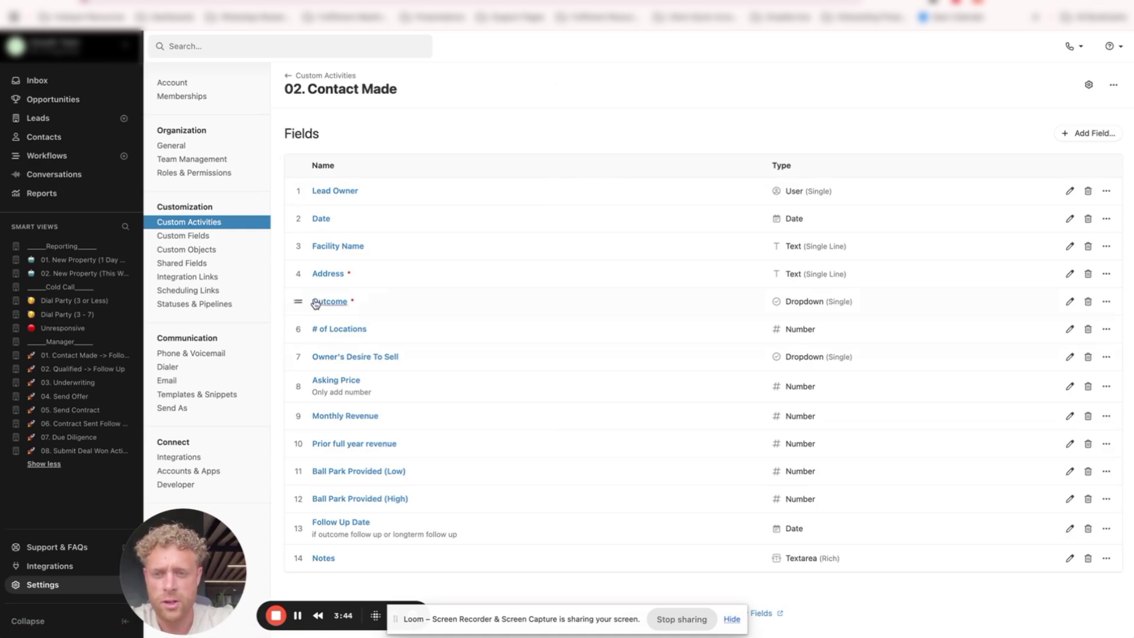
pyautogui.moveTo(282, 189); pyautogui.dragTo(826, 602)
pyautogui.click(827, 603)
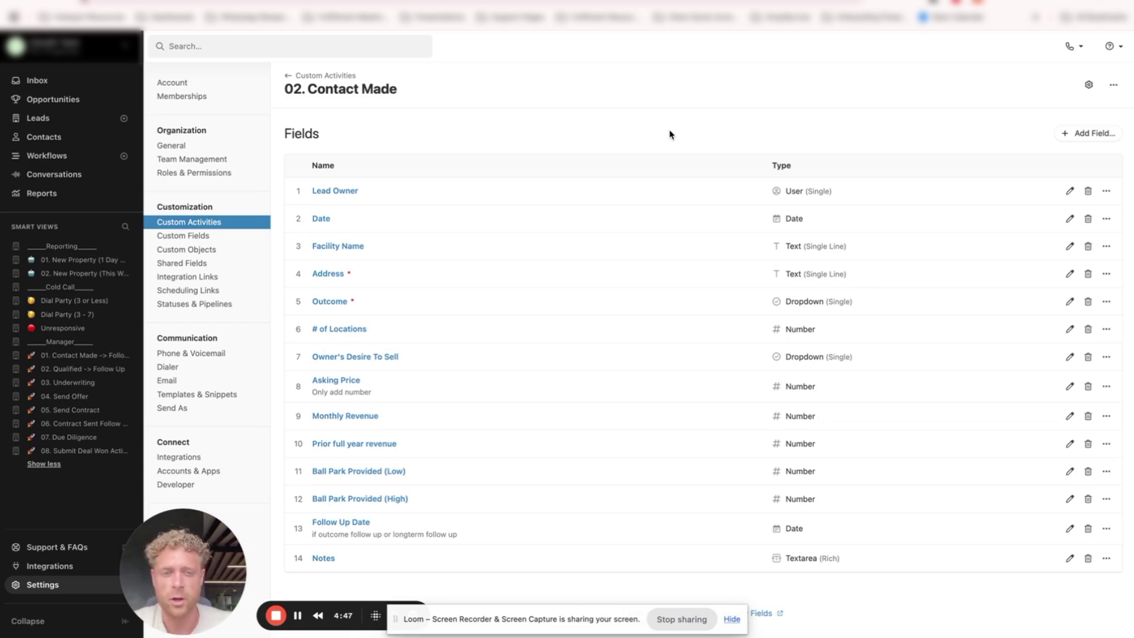
pyautogui.click(317, 79)
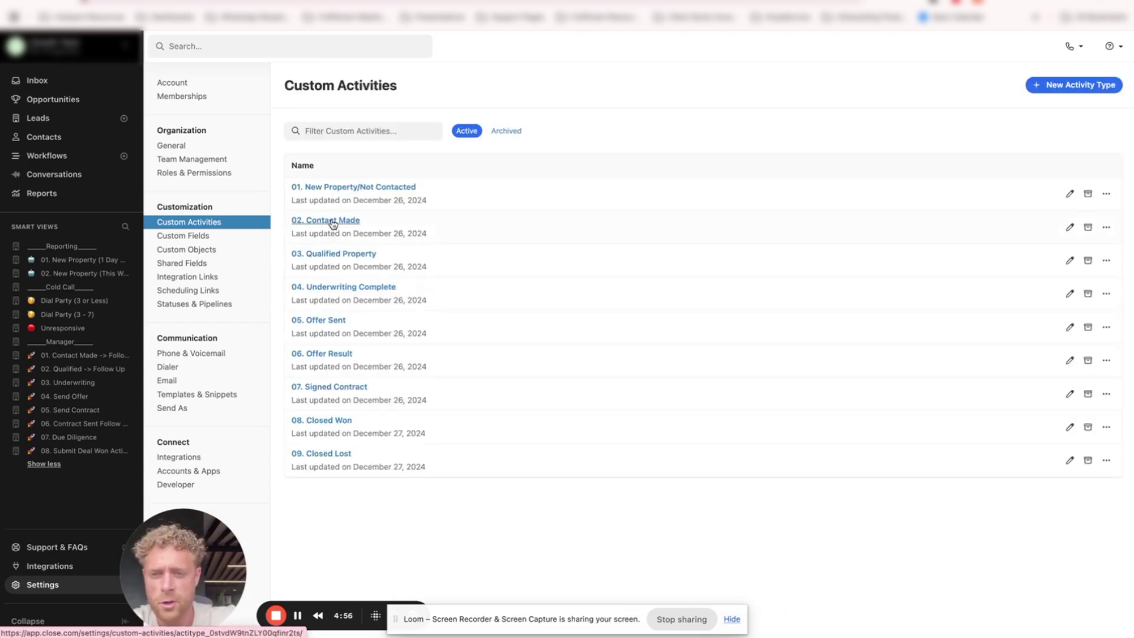
# Step: Examine the full field list of the 03. Qualified Property activity type and return to the Custom Activities list
pyautogui.click(337, 255)
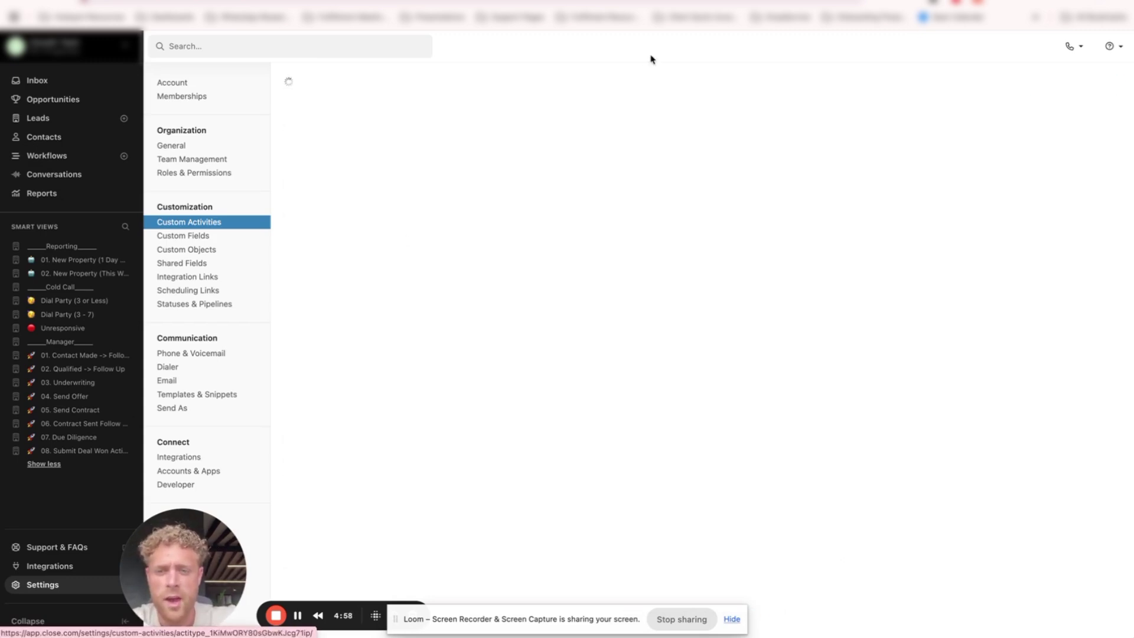
pyautogui.scroll(-5, 467, 212)
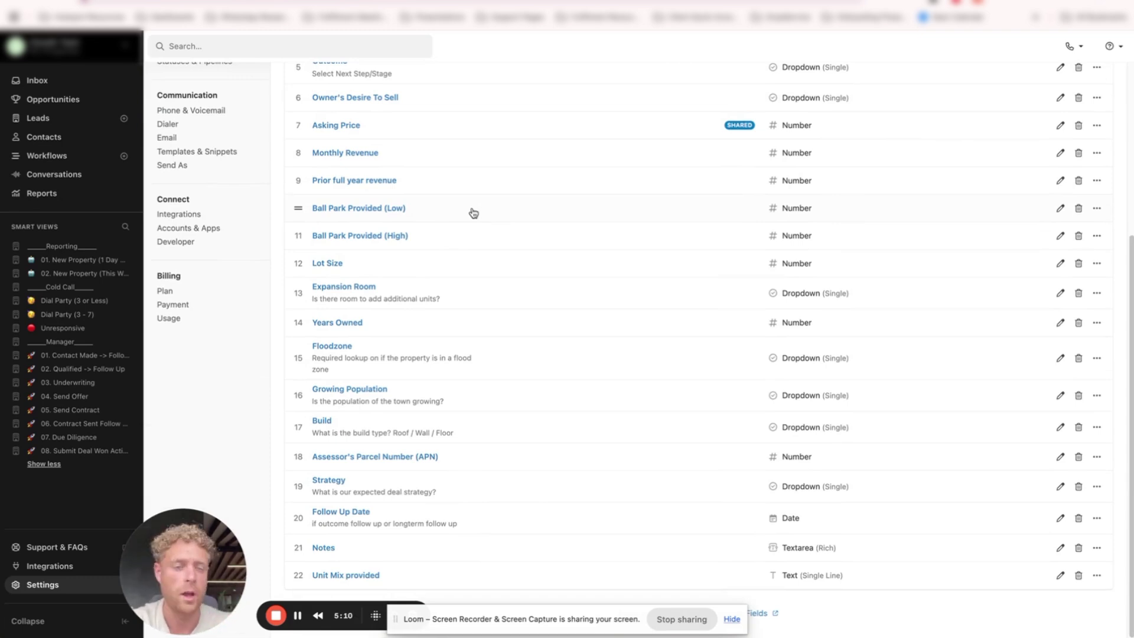
pyautogui.scroll(5, 474, 213)
pyautogui.click(313, 72)
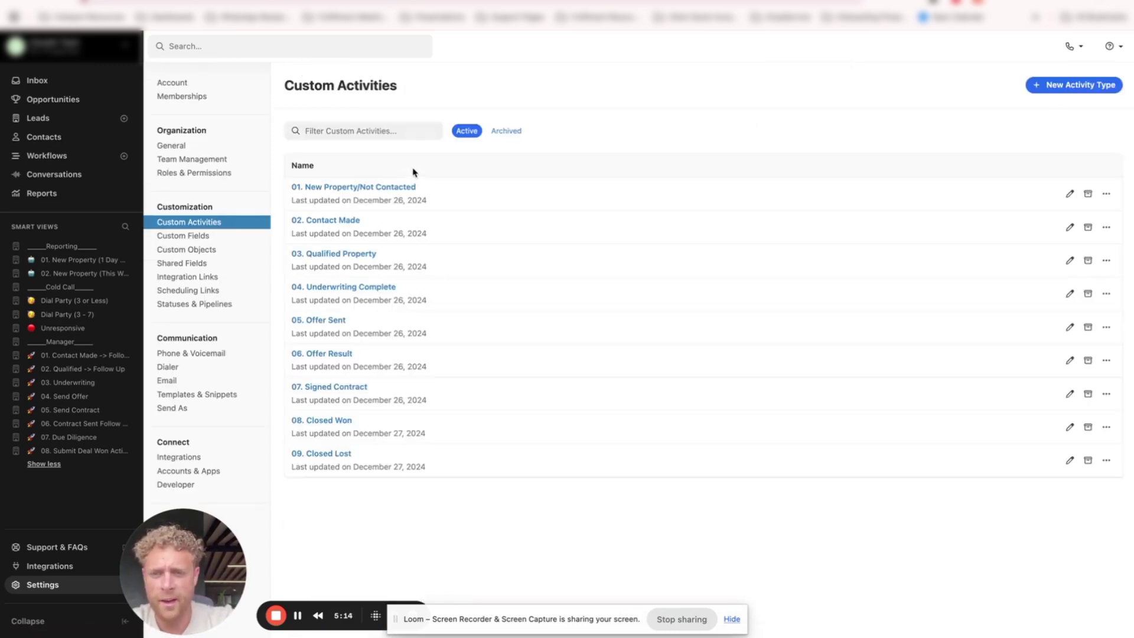
# Step: Examine the fields of the 04. Underwriting Complete, 05. Offer Sent and 06. Offer Result activity types, and return to the Custom Activities list
pyautogui.click(341, 288)
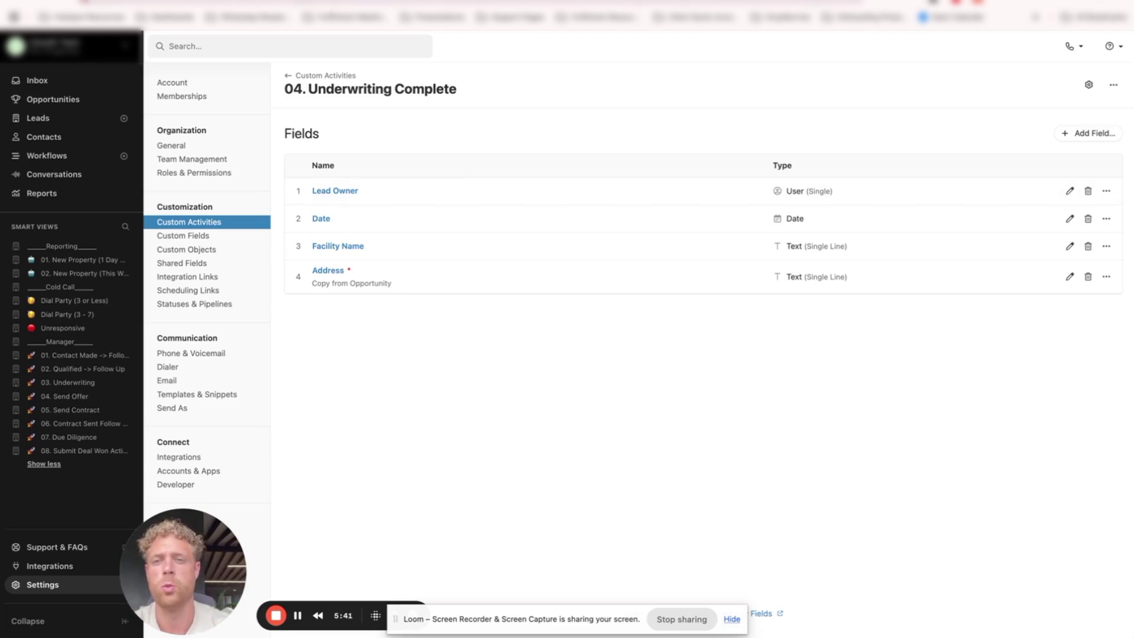
pyautogui.click(313, 75)
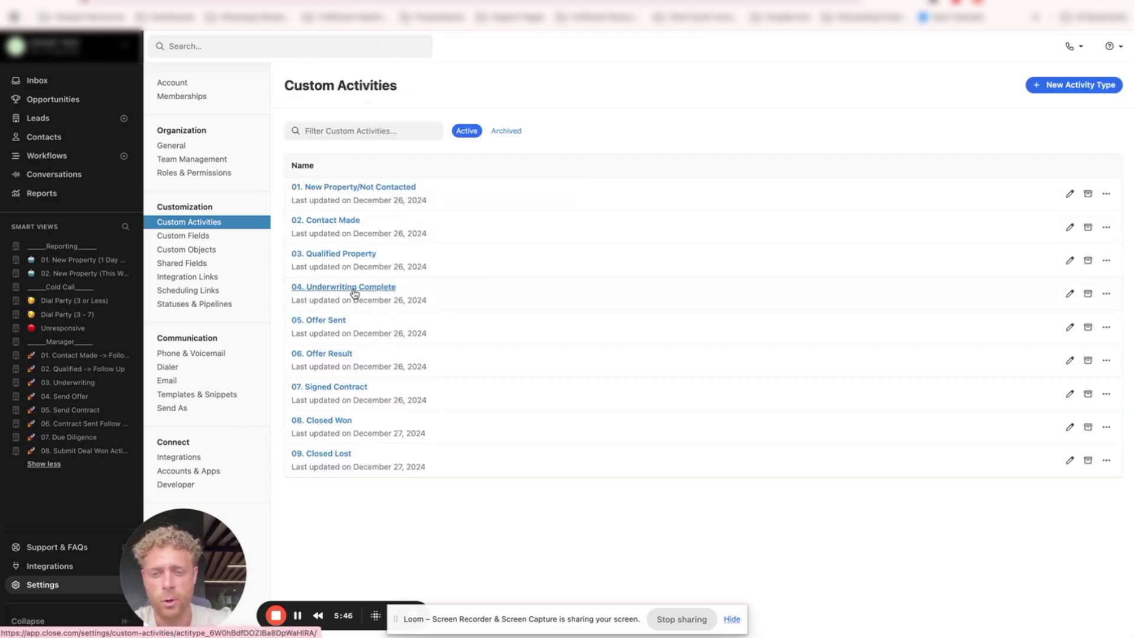
pyautogui.click(332, 322)
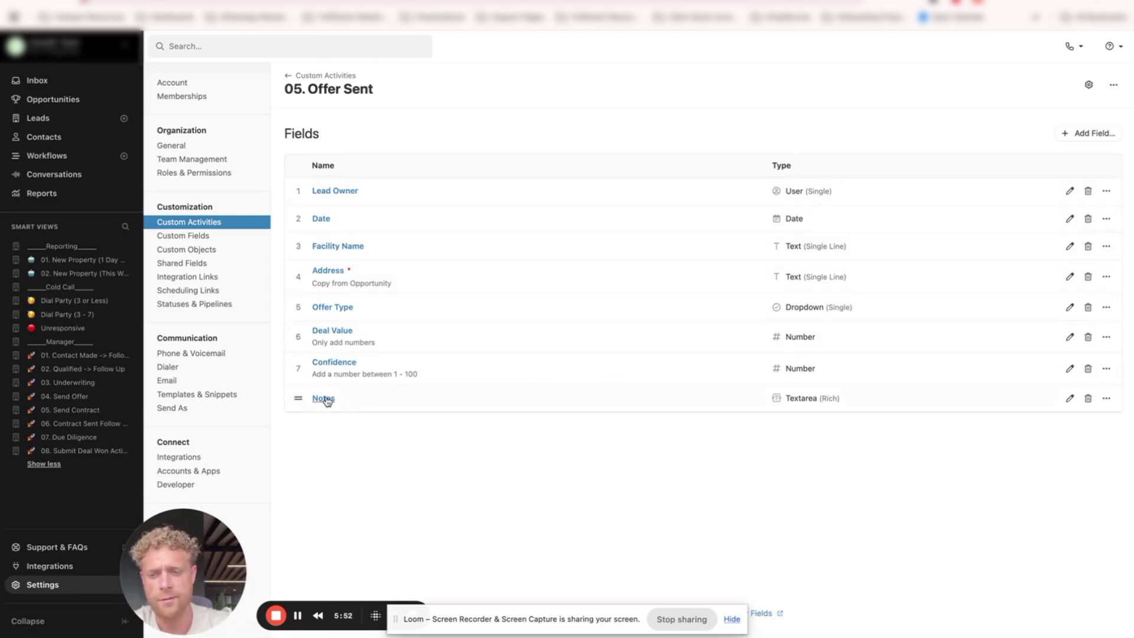
pyautogui.click(324, 75)
pyautogui.click(331, 354)
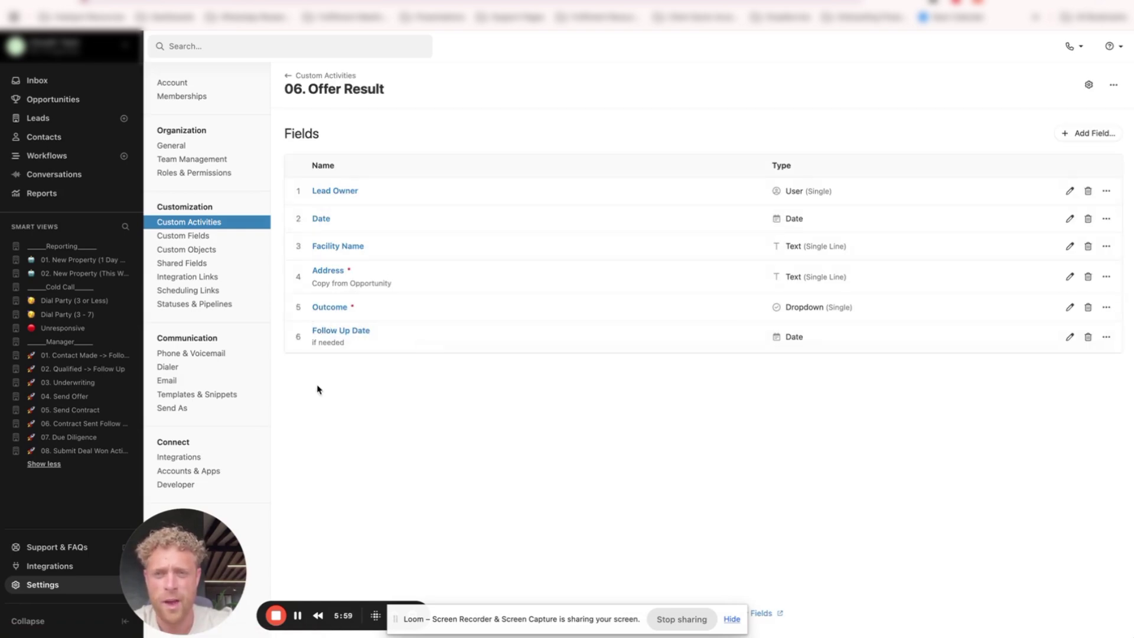
pyautogui.click(300, 77)
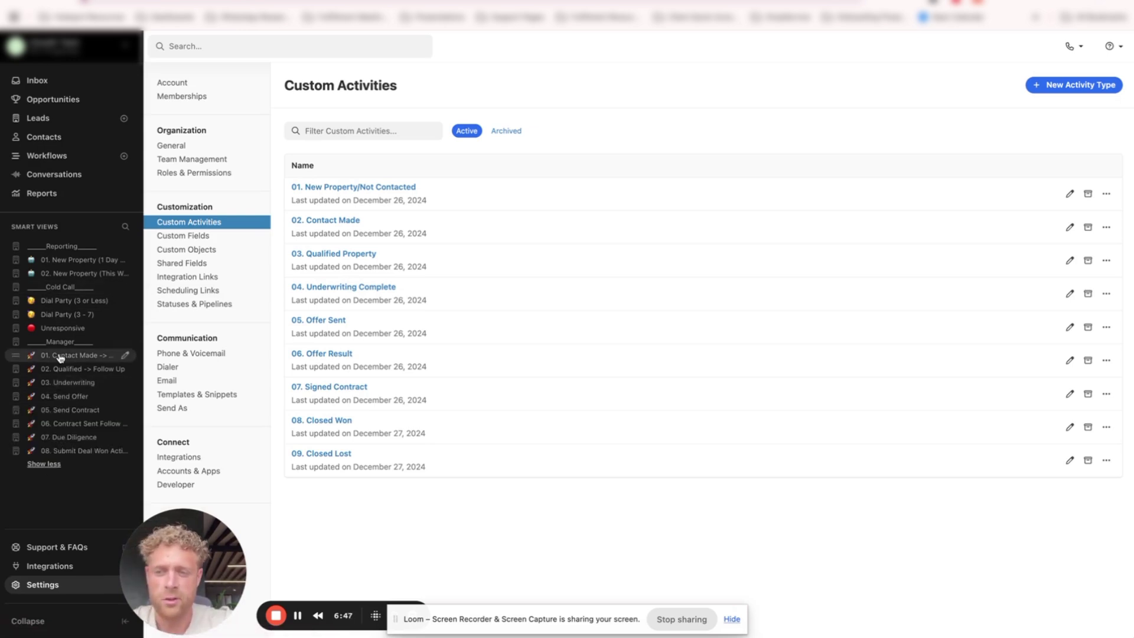
# Step: Examine the filters of the 04. Send Offer smart view, including its last communication date condition, without changing them
pyautogui.click(59, 396)
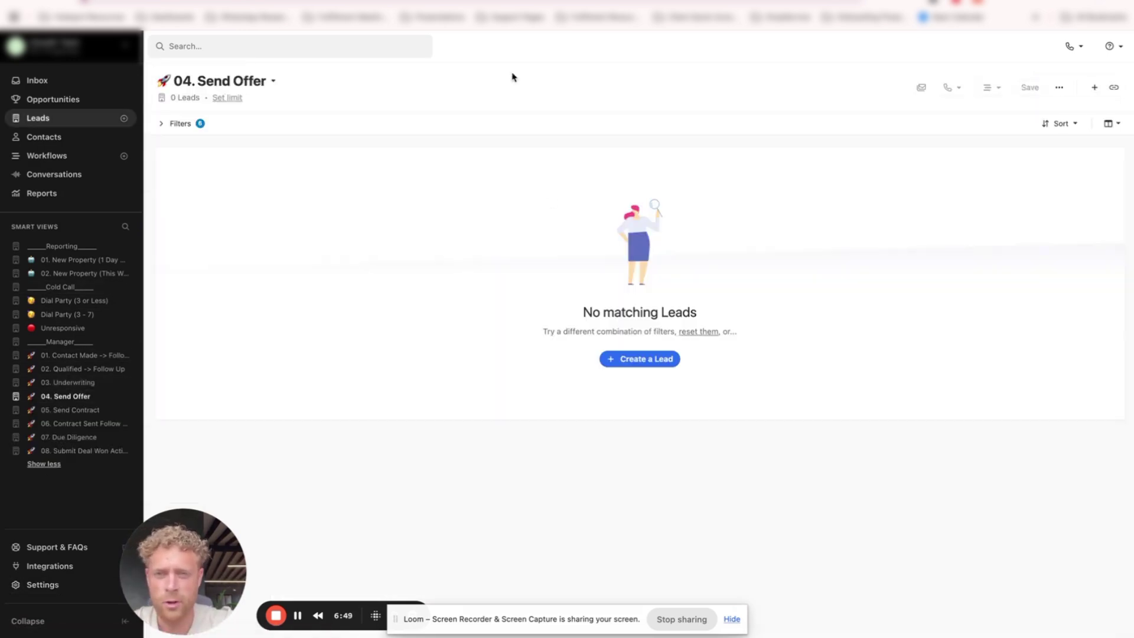
pyautogui.click(197, 124)
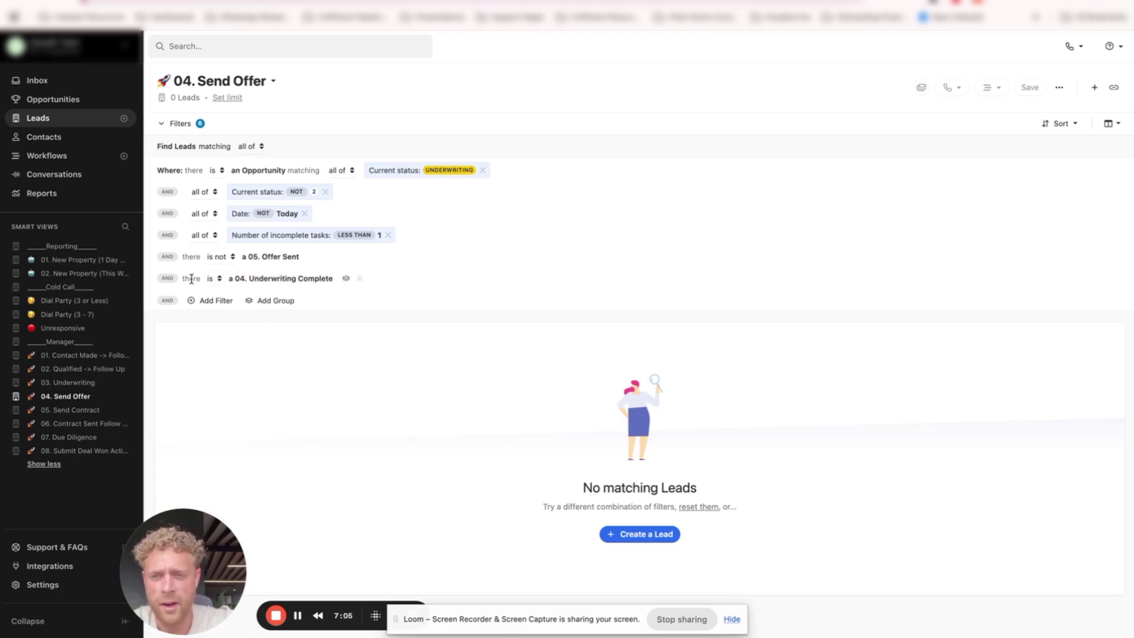
pyautogui.moveTo(183, 278); pyautogui.dragTo(337, 286)
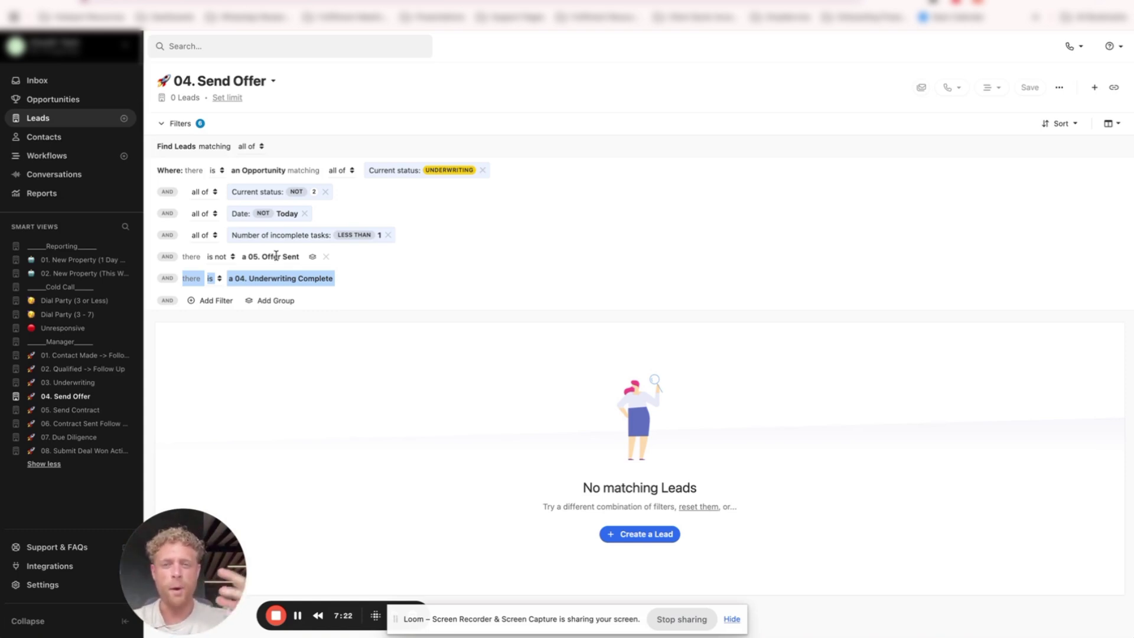
pyautogui.click(279, 214)
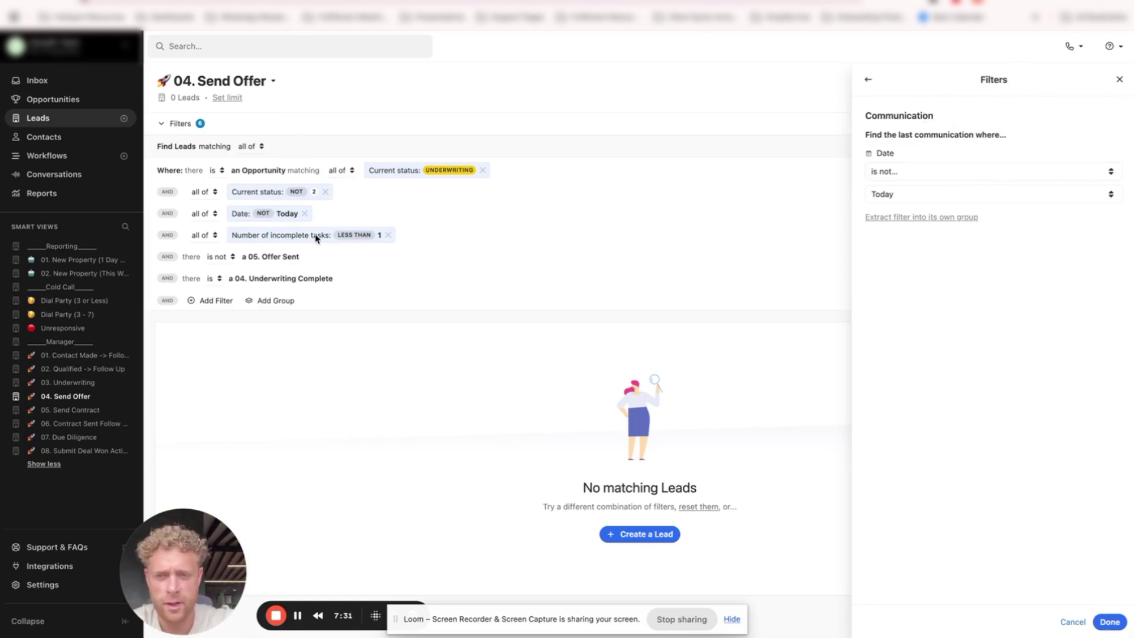
pyautogui.click(488, 387)
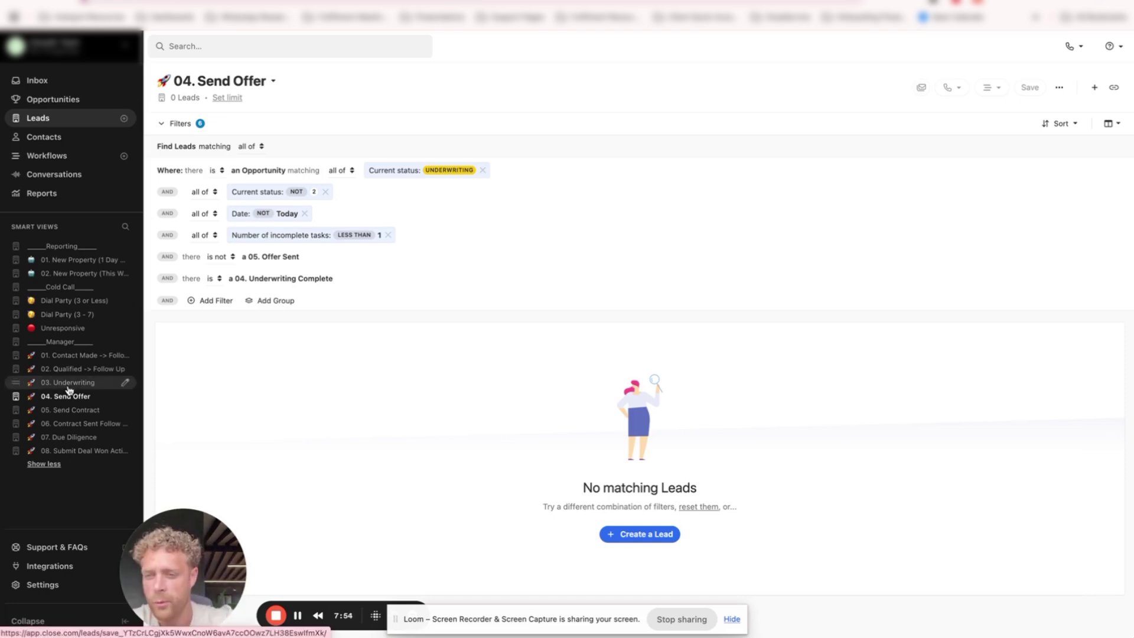
# Step: Examine the last communication date and 06. Offer Result outcome filters of the 05. Send Contract smart view without changing them
pyautogui.click(72, 412)
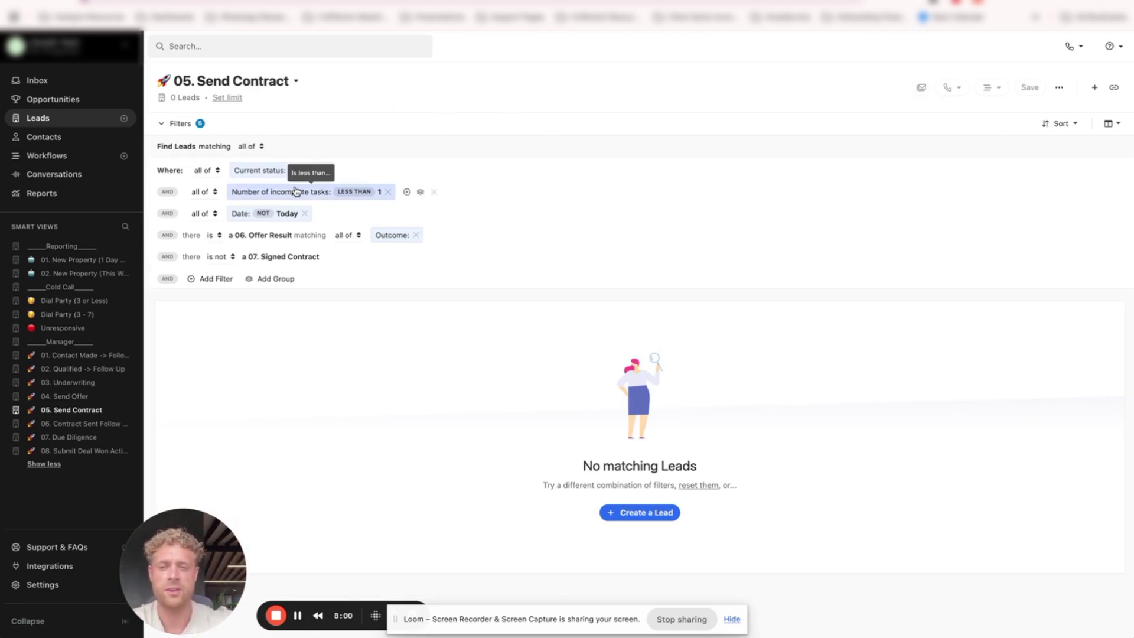
pyautogui.click(273, 216)
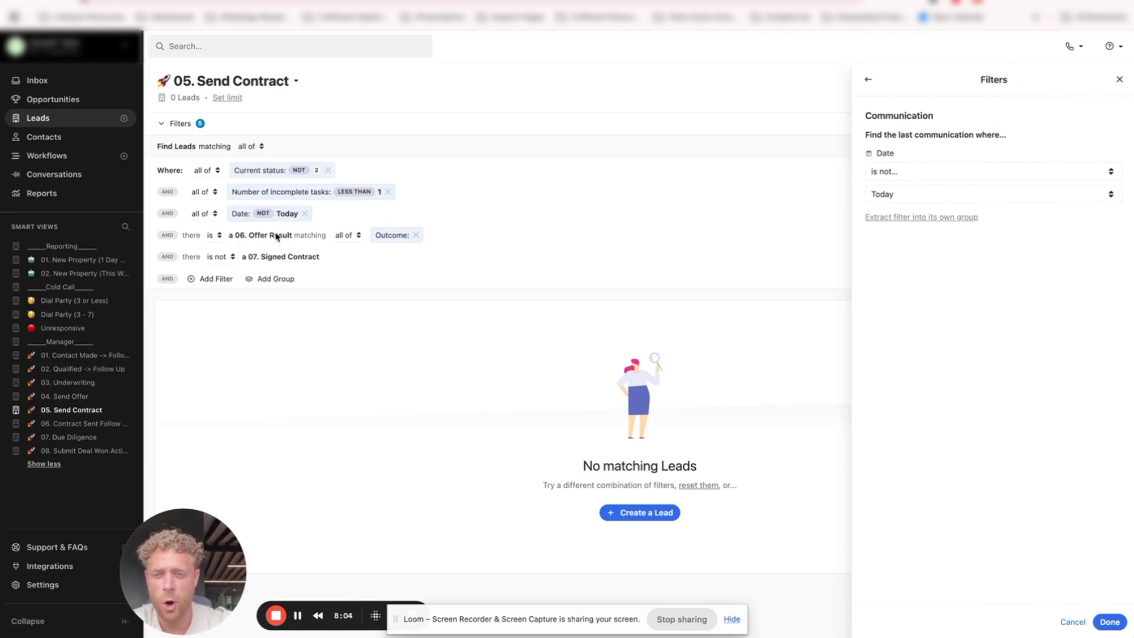
pyautogui.click(392, 235)
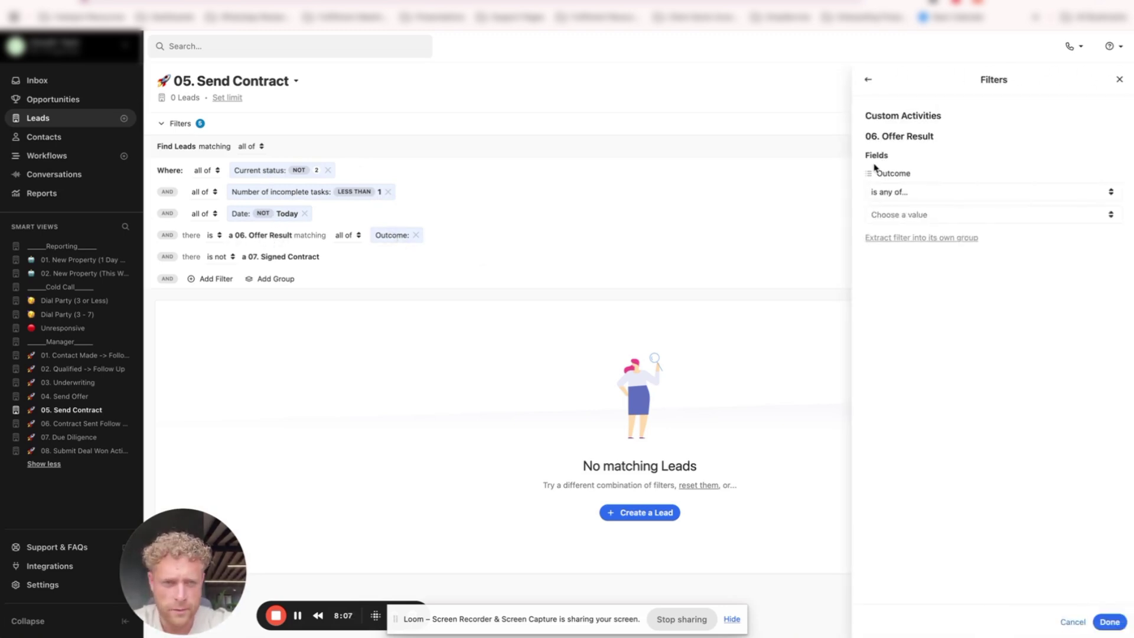
pyautogui.press('Escape')
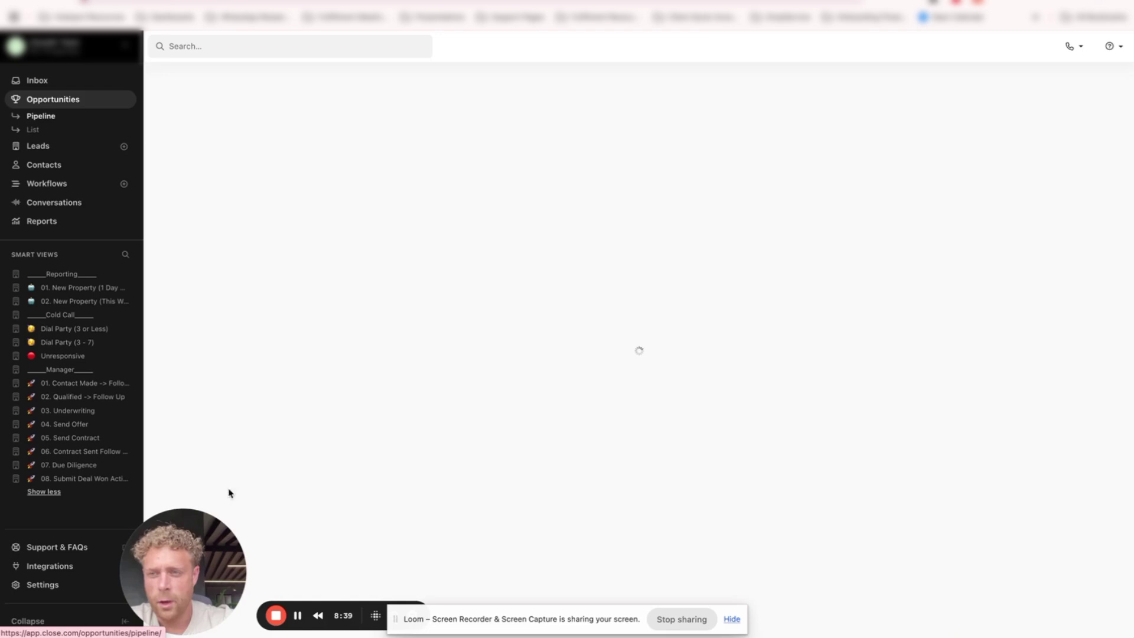
# Step: Examine the lead statuses and the Acquisition pipeline's opportunity statuses in the Statuses & Pipelines settings
pyautogui.click(42, 584)
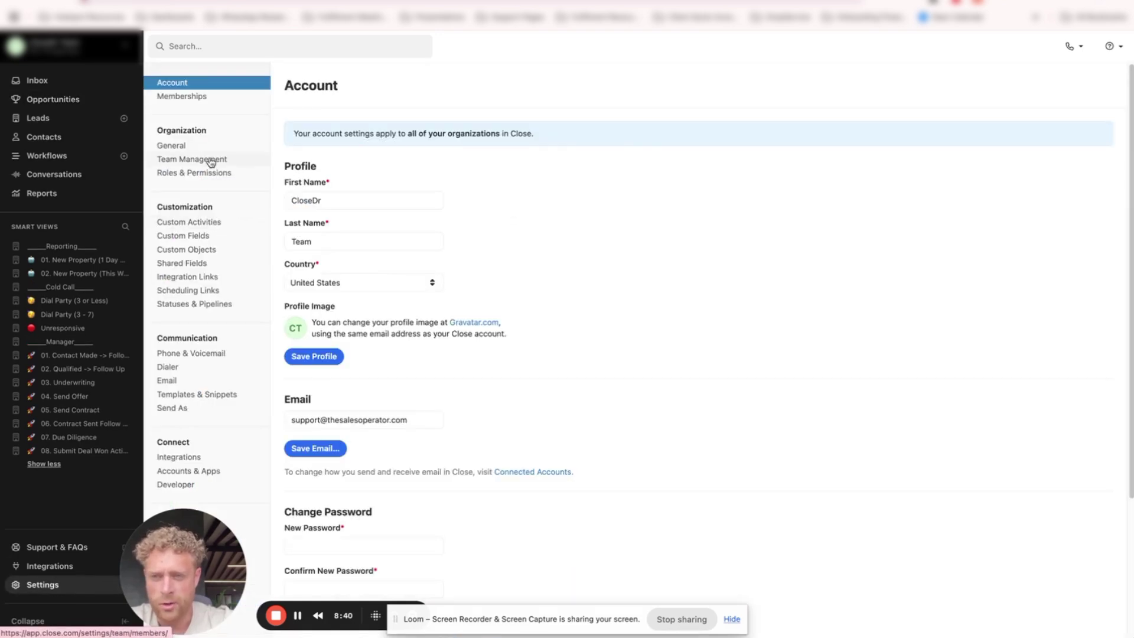
pyautogui.click(198, 306)
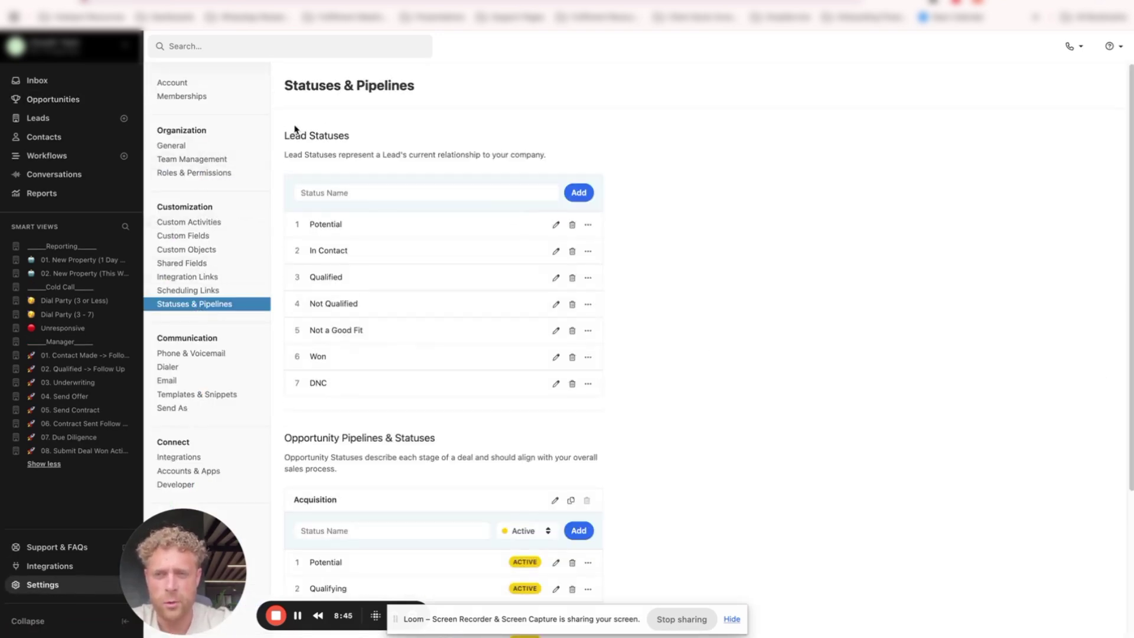
pyautogui.scroll(-3, 369, 137)
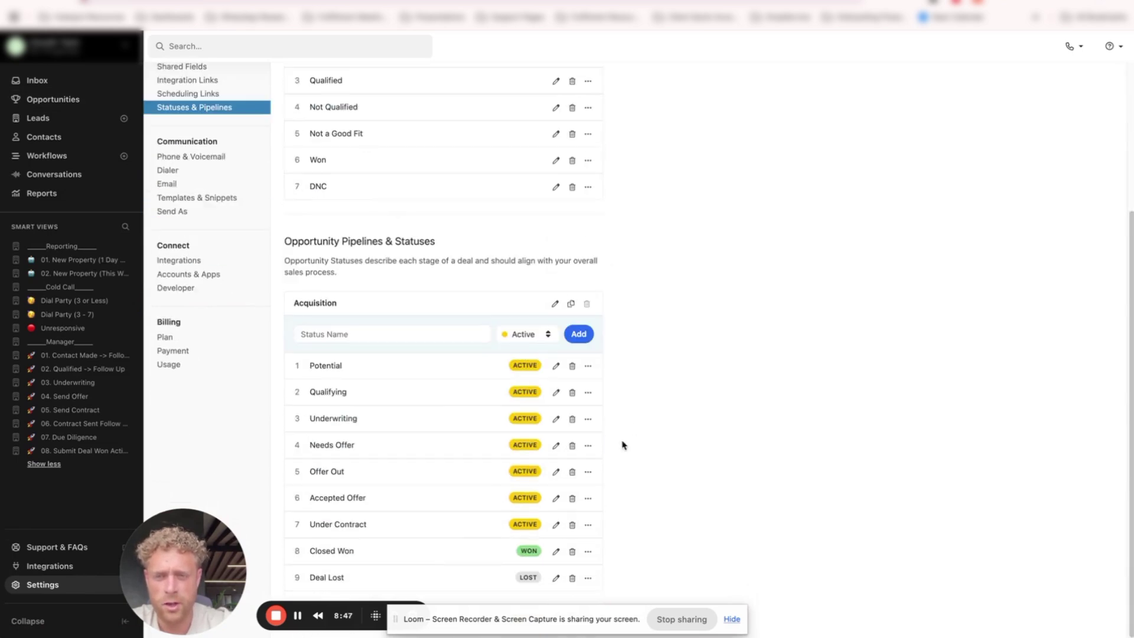
pyautogui.scroll(3, 853, 419)
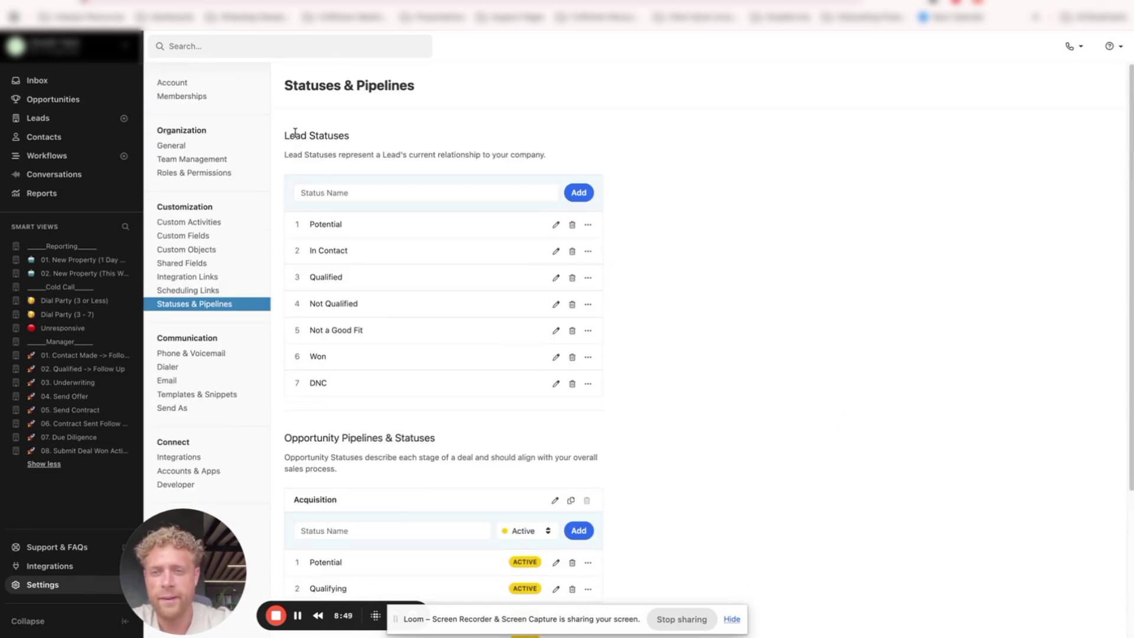
pyautogui.tripleClick(296, 130)
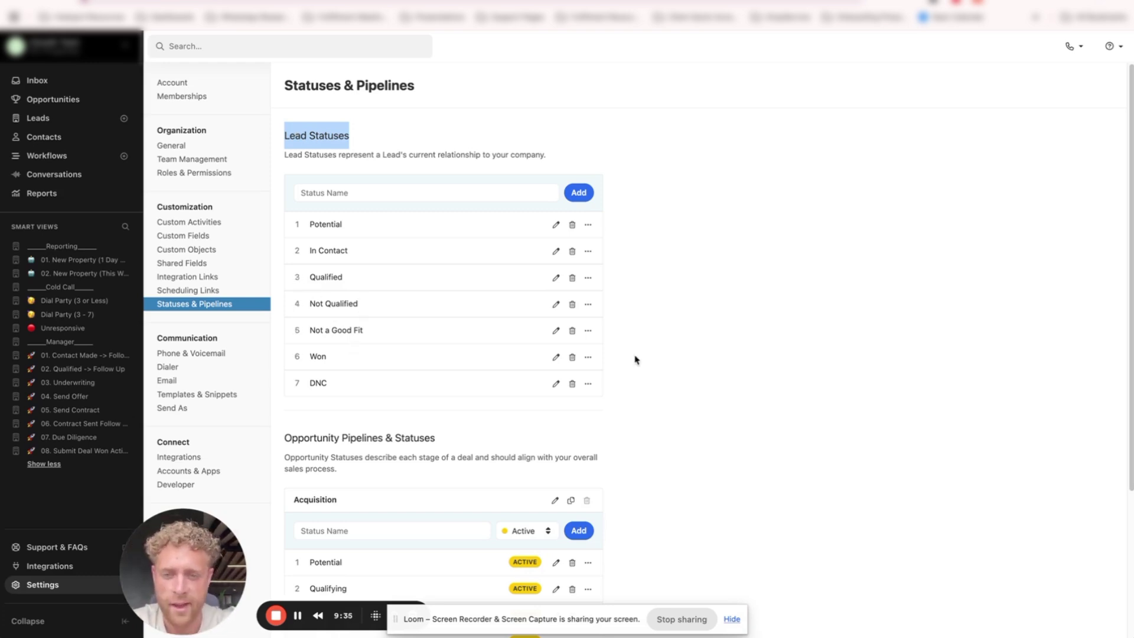
pyautogui.scroll(-3, 644, 348)
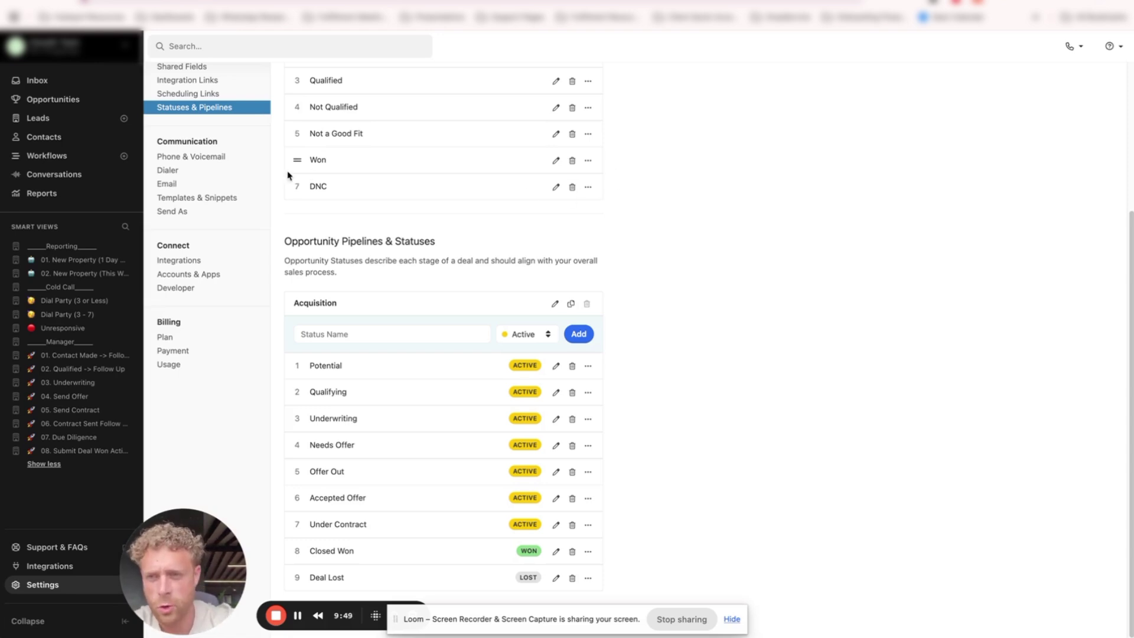
pyautogui.scroll(2, 198, 180)
pyautogui.scroll(-2, 363, 359)
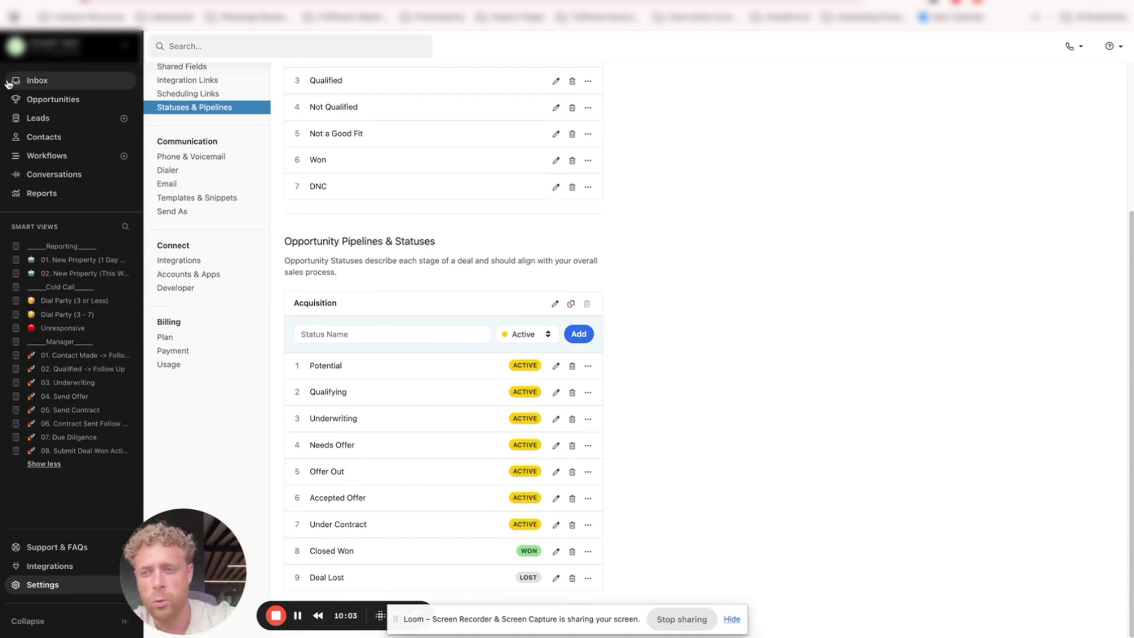
# Step: View the Acquisition opportunity pipeline and look through the opportunities in its stages
pyautogui.click(54, 99)
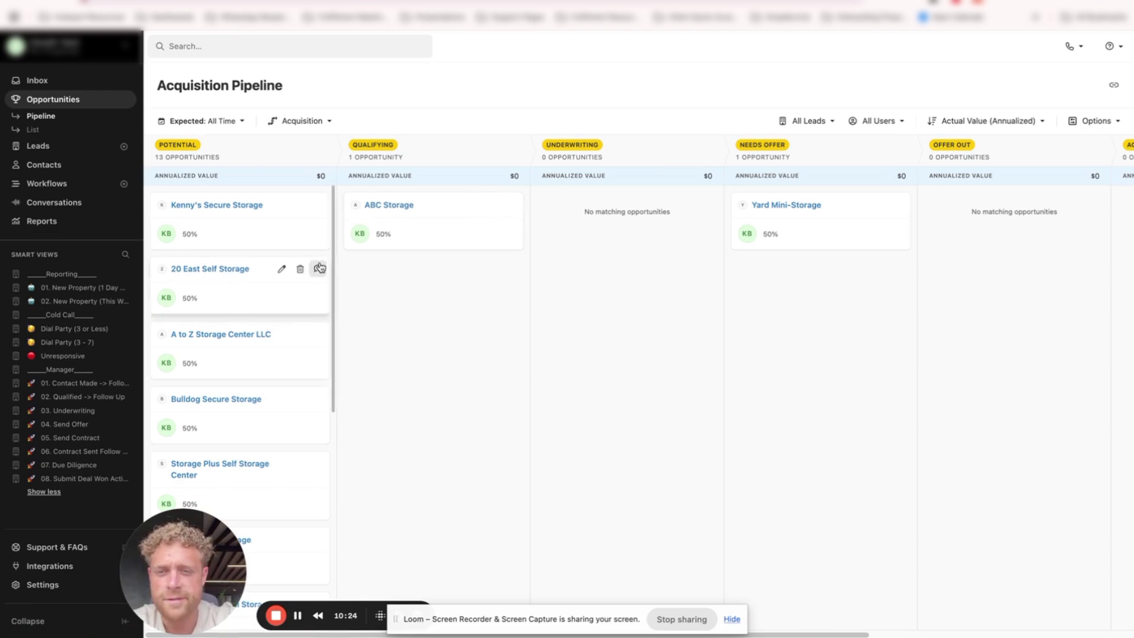
pyautogui.scroll(-4, 259, 264)
pyautogui.scroll(-3, 259, 265)
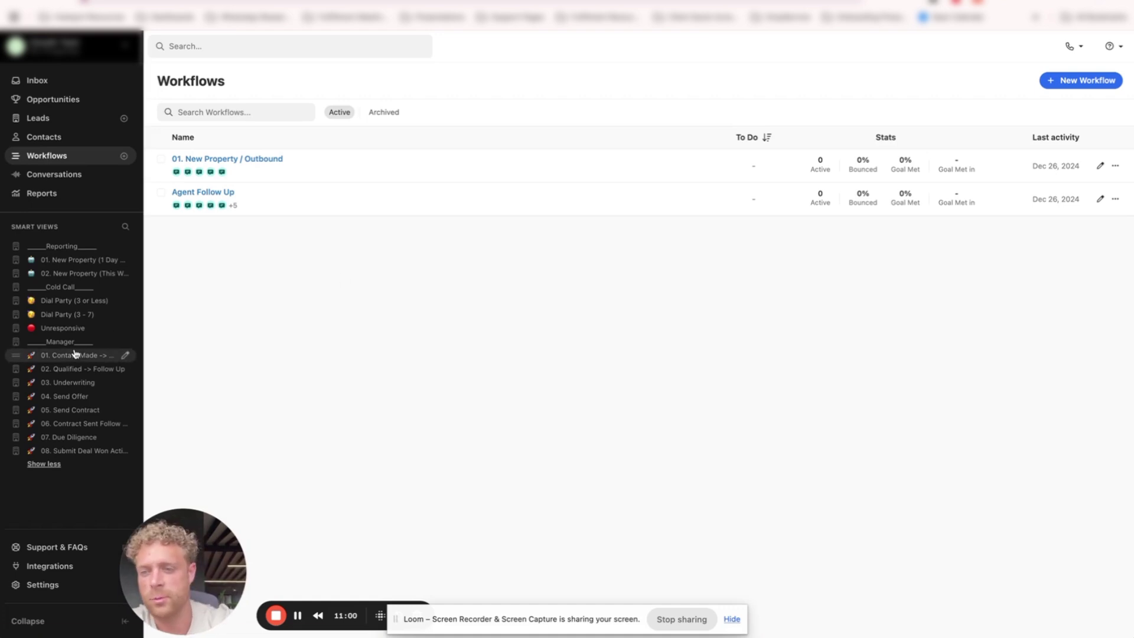
# Step: Filter the Leads list to leads where a 05. Offer Sent custom activity is present
pyautogui.click(47, 119)
pyautogui.click(185, 125)
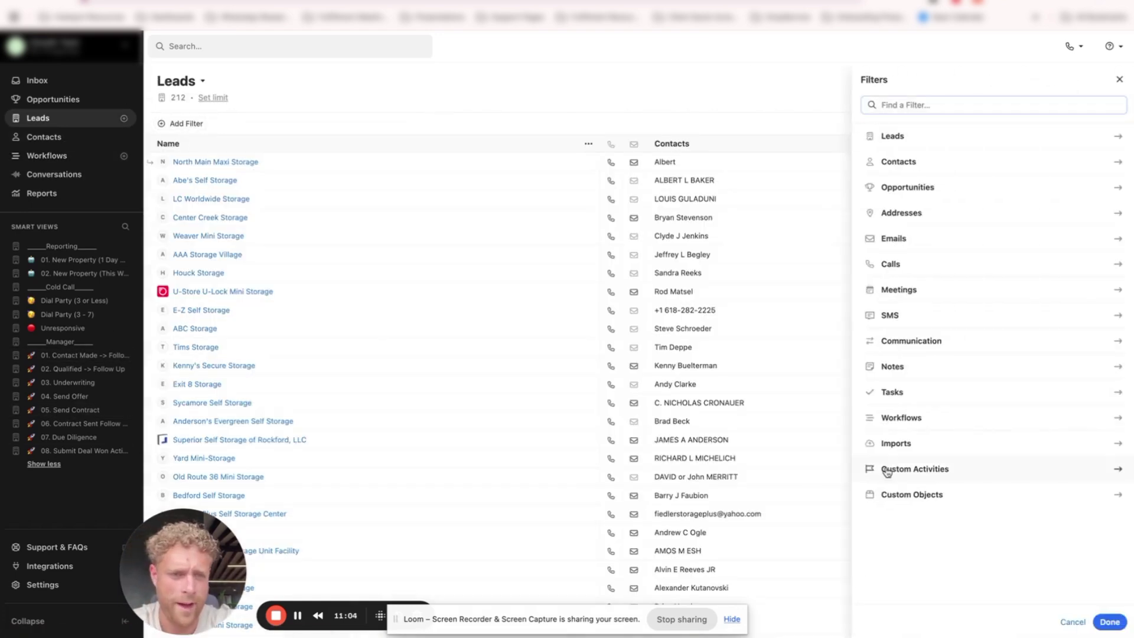
pyautogui.click(892, 470)
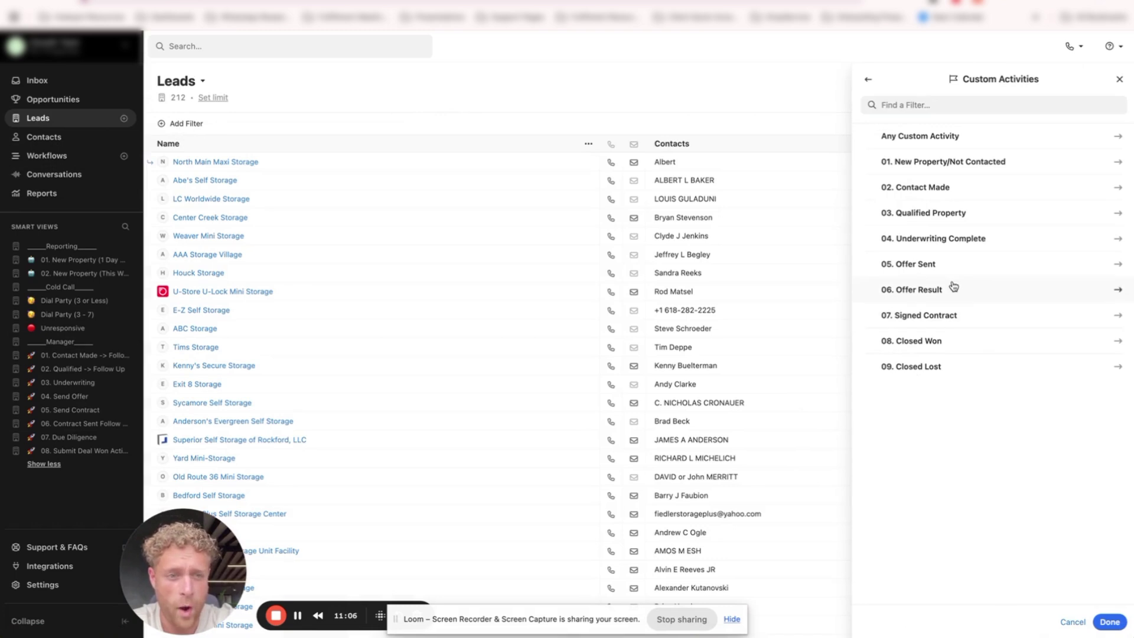
pyautogui.click(925, 235)
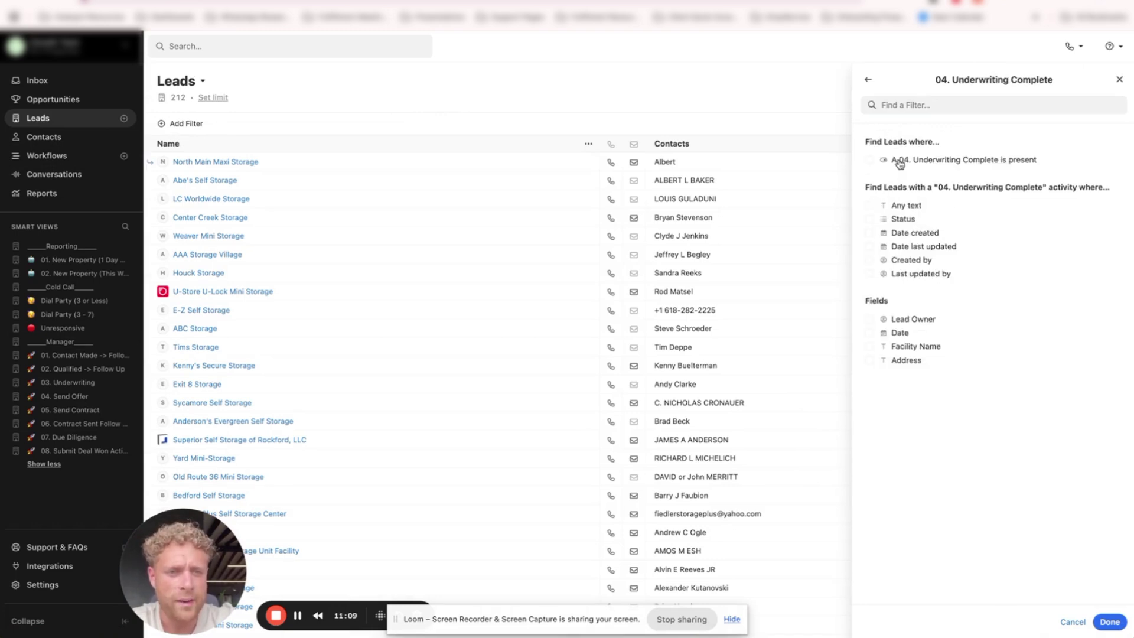
pyautogui.click(868, 80)
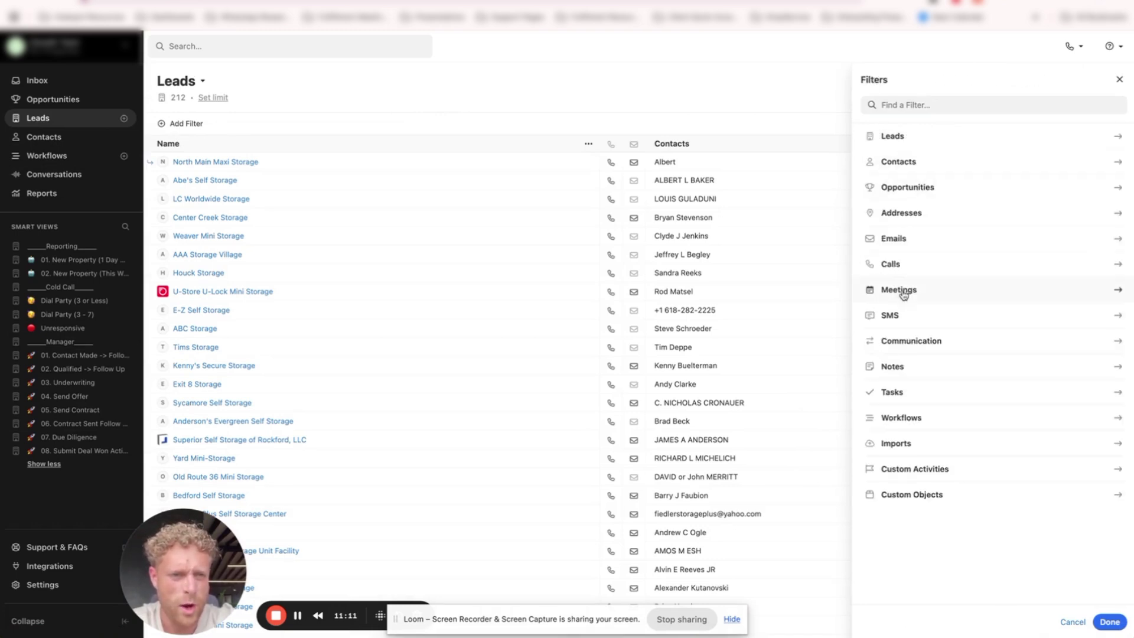
pyautogui.click(910, 468)
pyautogui.click(914, 263)
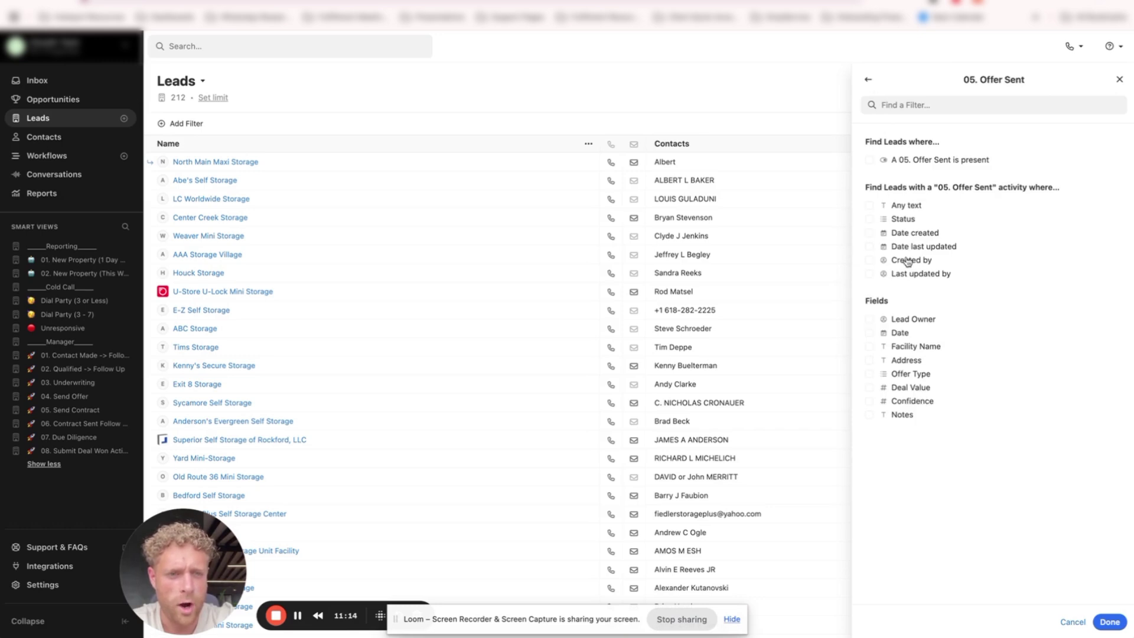
pyautogui.click(895, 161)
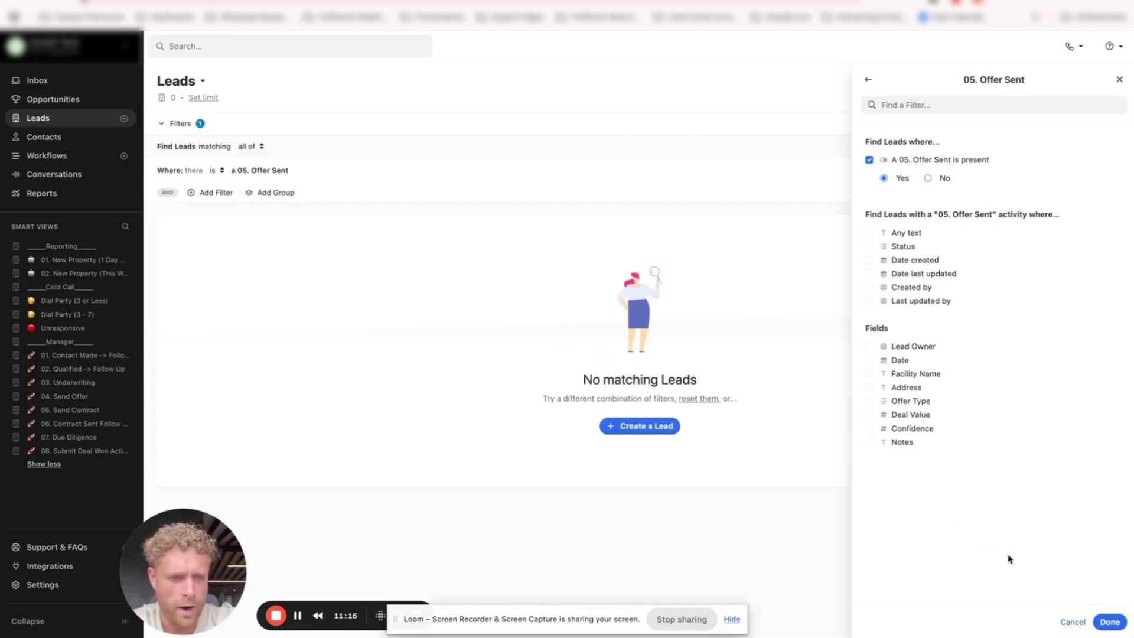
pyautogui.click(1109, 621)
# Step: Add a Communication filter where the last communication date is not within the last 7 days
pyautogui.click(211, 193)
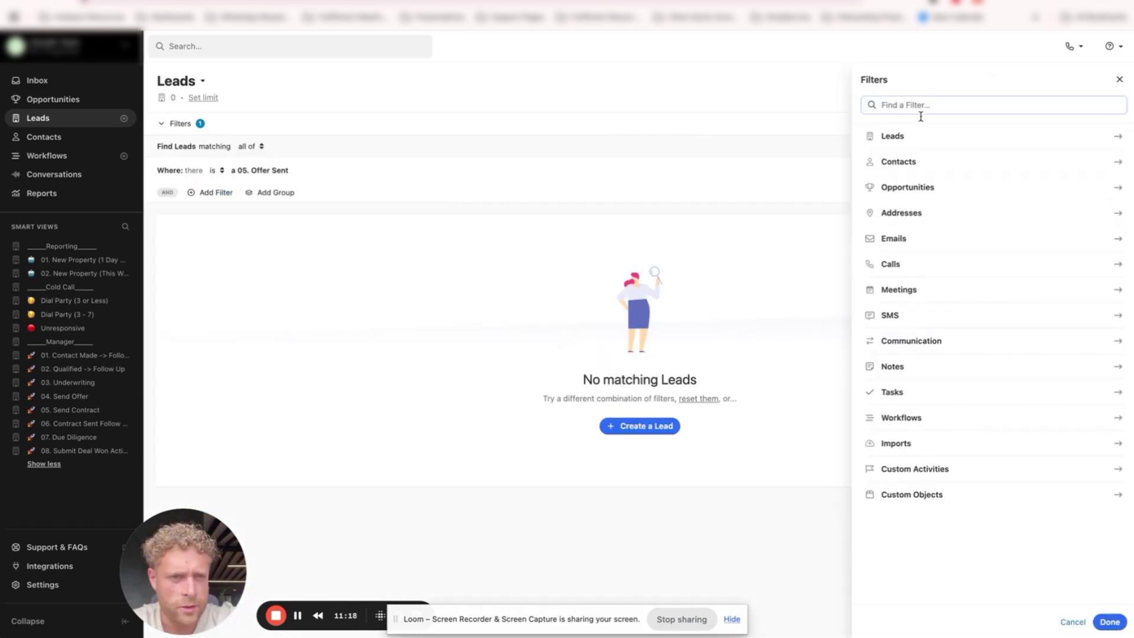
pyautogui.click(925, 338)
pyautogui.moveTo(897, 273); pyautogui.dragTo(930, 272)
pyautogui.click(889, 307)
pyautogui.click(904, 324)
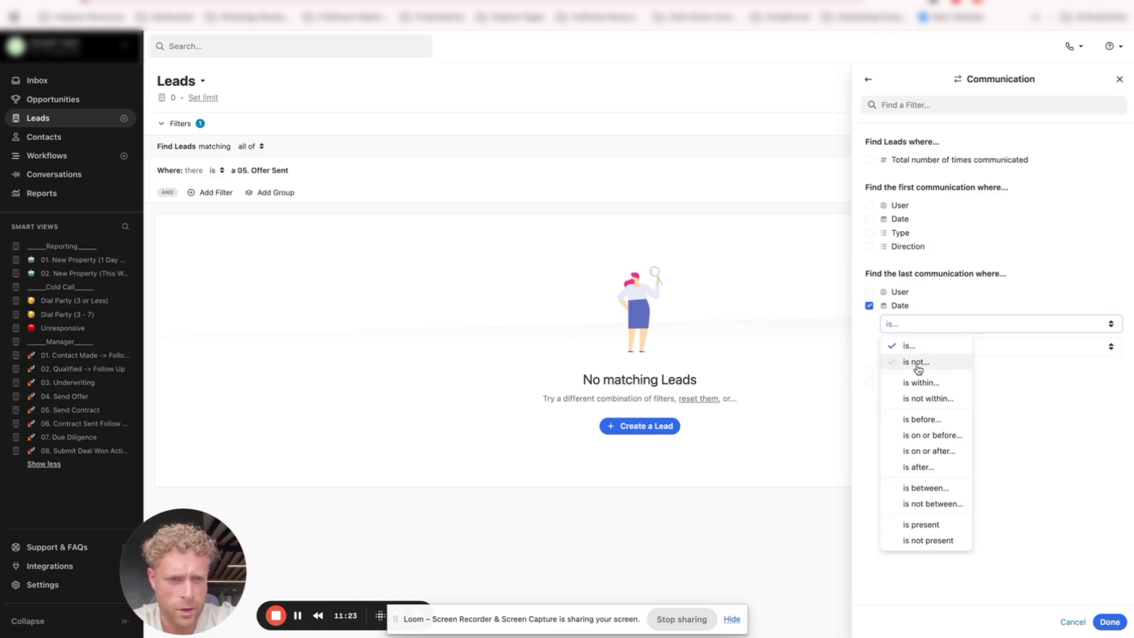
pyautogui.click(921, 397)
pyautogui.click(914, 347)
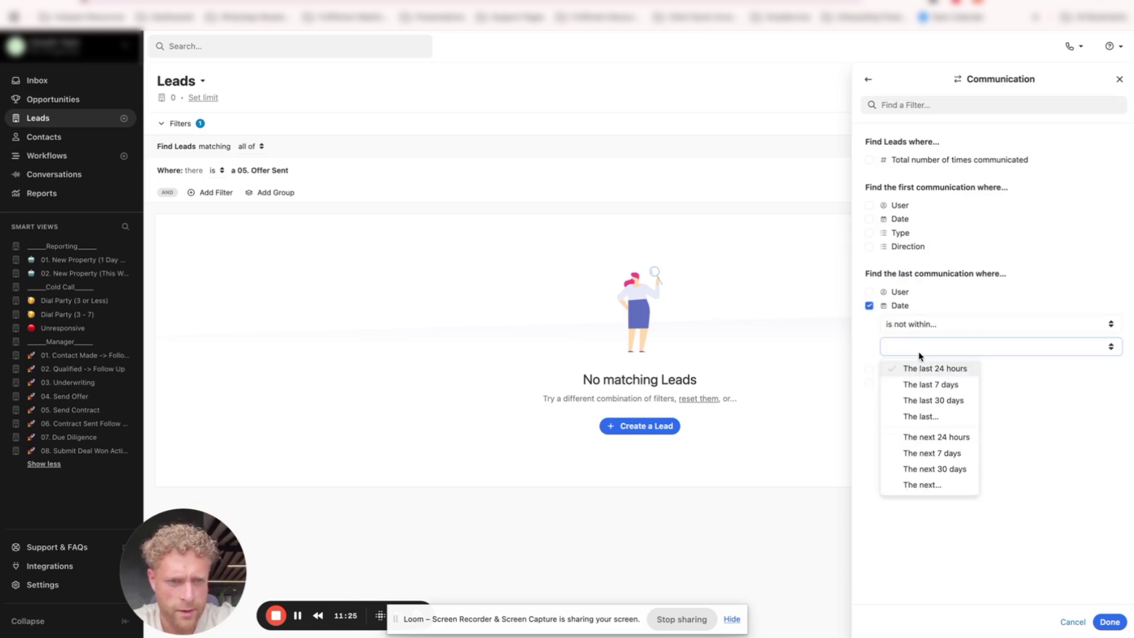
pyautogui.click(925, 385)
pyautogui.click(1109, 621)
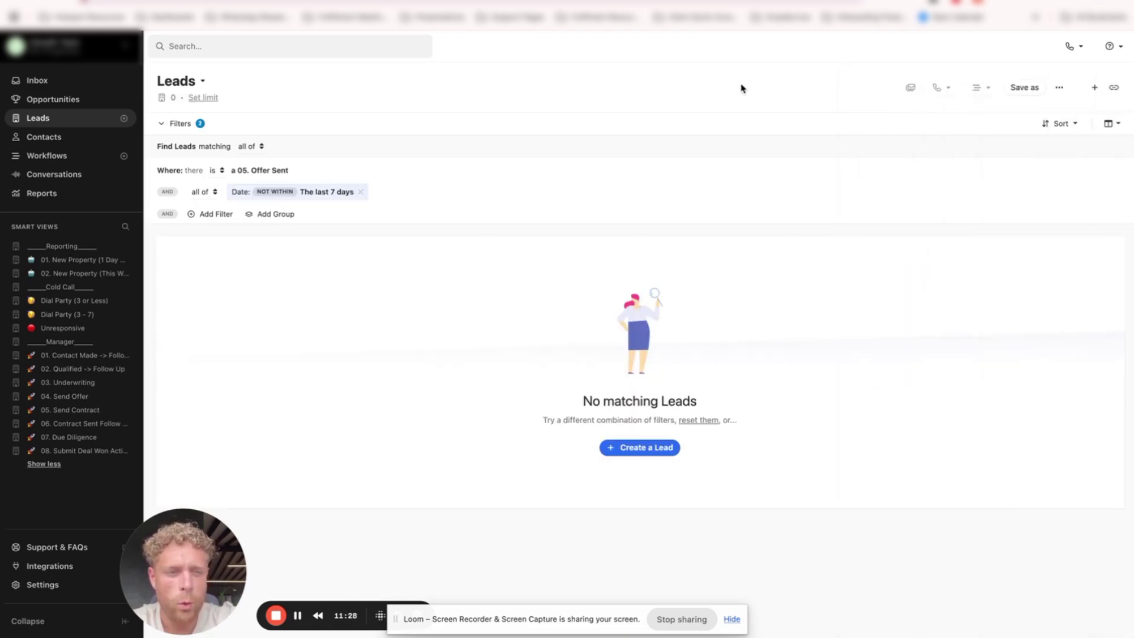
# Step: Save the filtered leads as a private smart view named Workflow enrollment and show its filters
pyautogui.click(1026, 90)
pyautogui.click(455, 162)
pyautogui.write('Workflow enrollment')
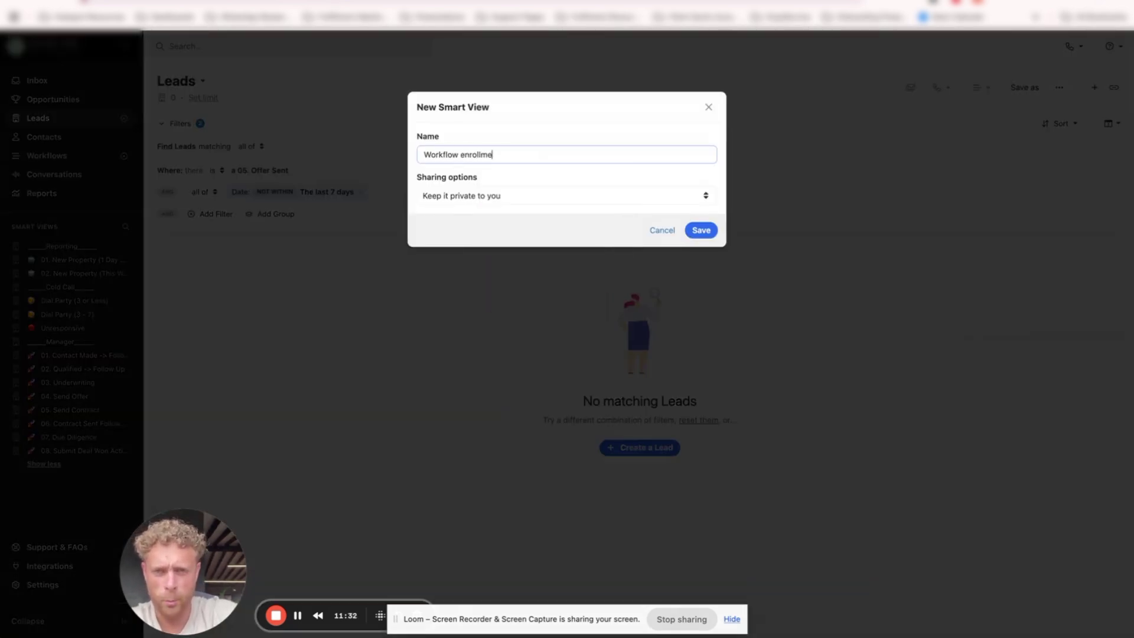
pyautogui.click(701, 231)
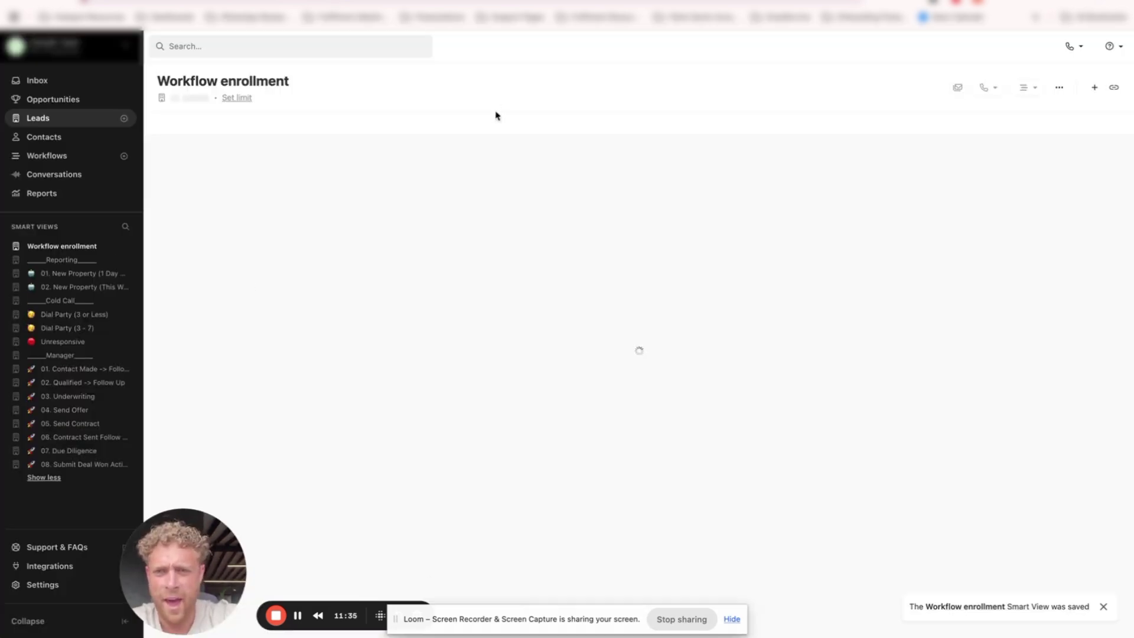
pyautogui.click(160, 124)
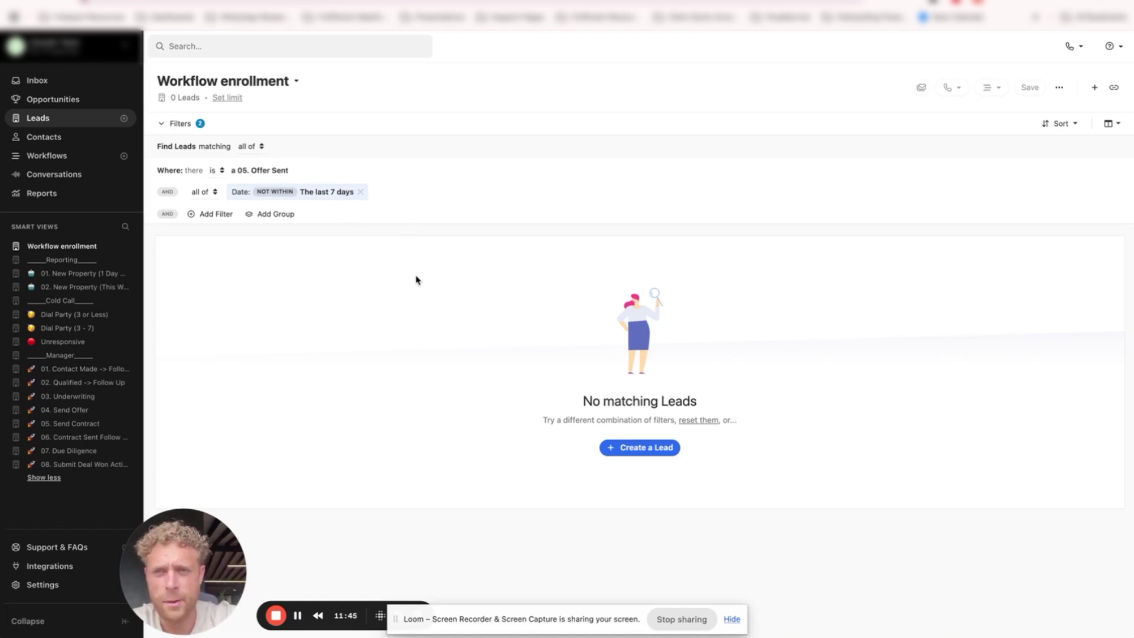
# Step: Look over the Workflows list and the Workflow enrollment smart view
pyautogui.click(50, 158)
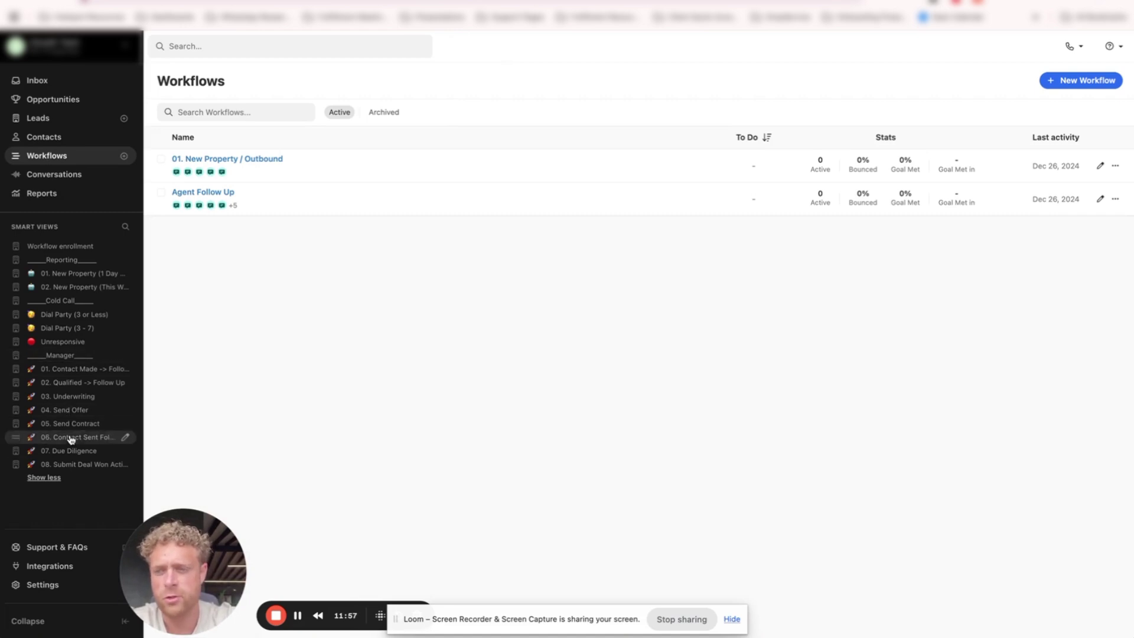
pyautogui.click(55, 247)
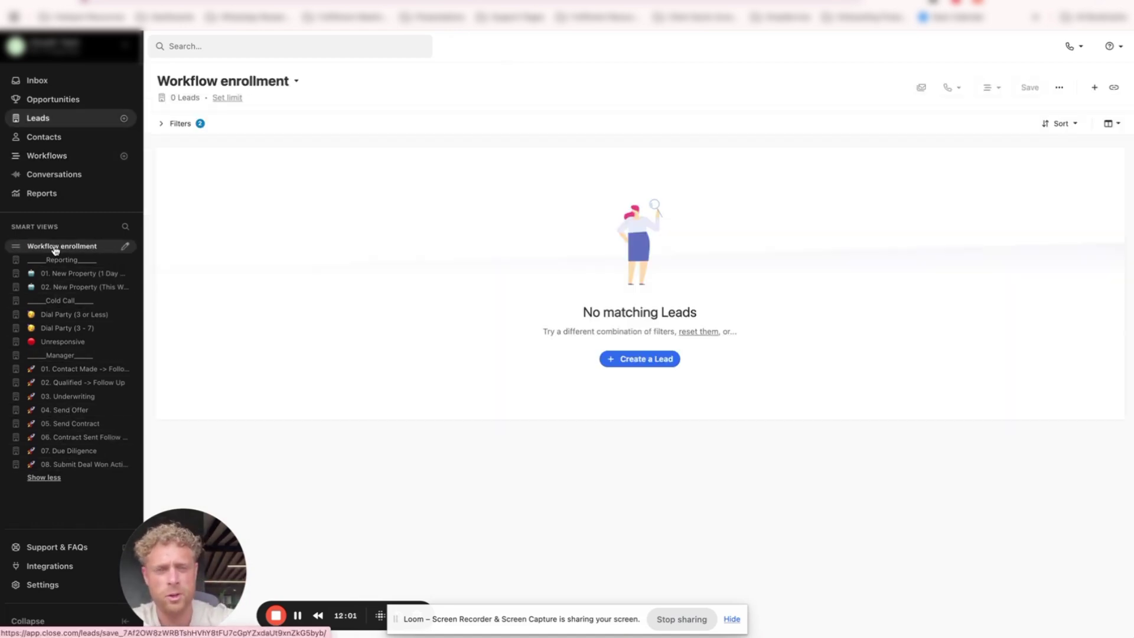
pyautogui.click(68, 157)
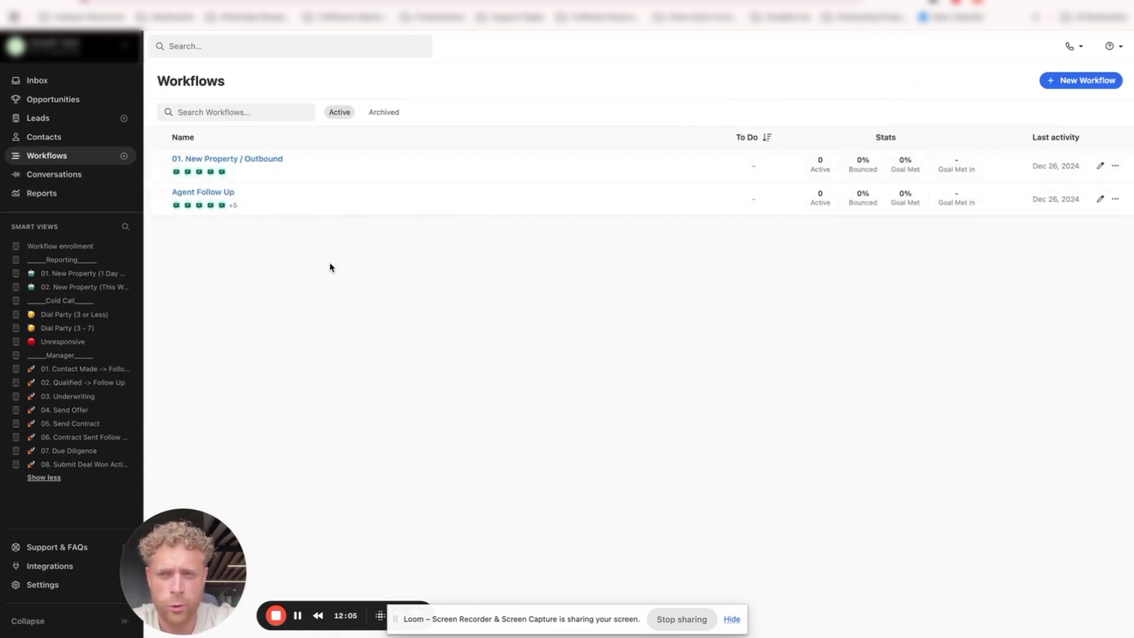
# Step: Open the 01. New Property / Outbound workflow for editing and examine its conversion goals without changing them
pyautogui.click(241, 159)
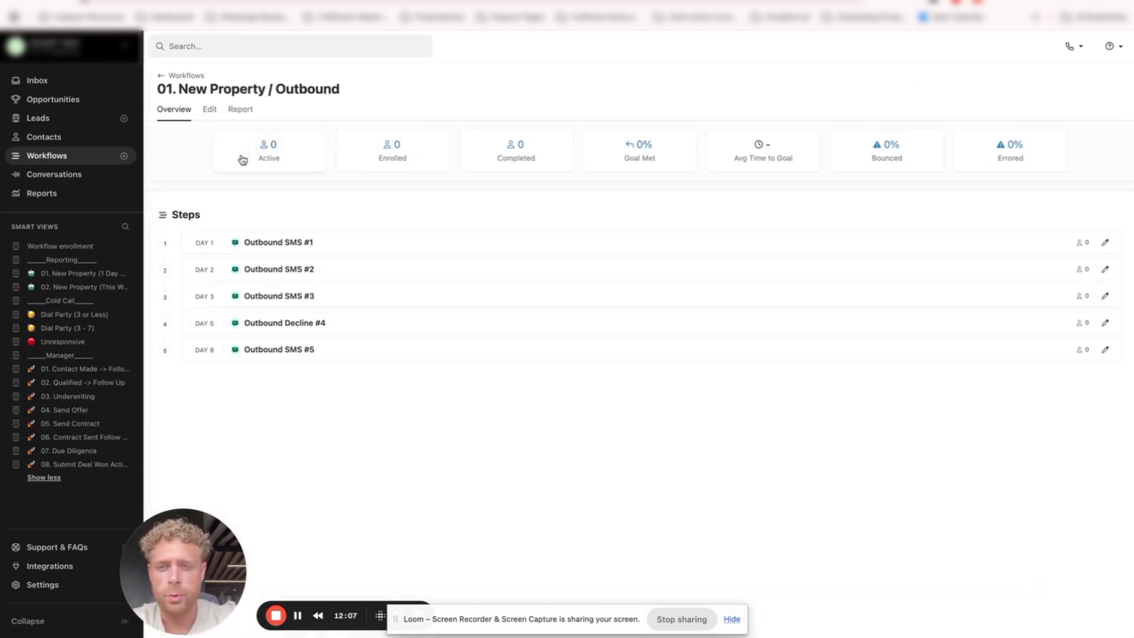
pyautogui.click(209, 109)
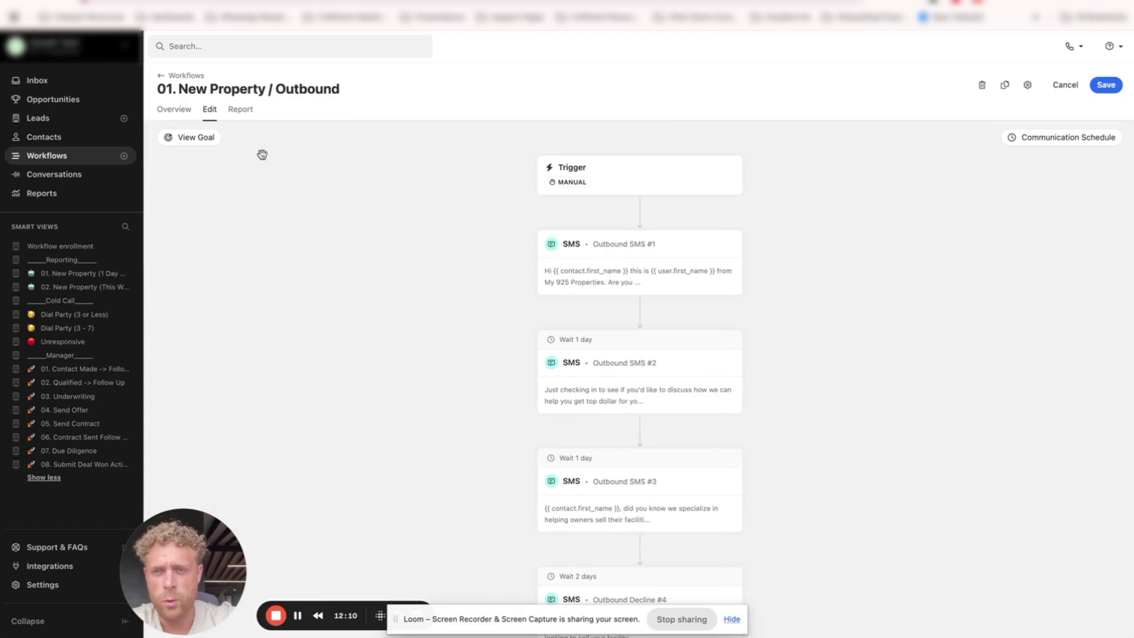
pyautogui.click(192, 138)
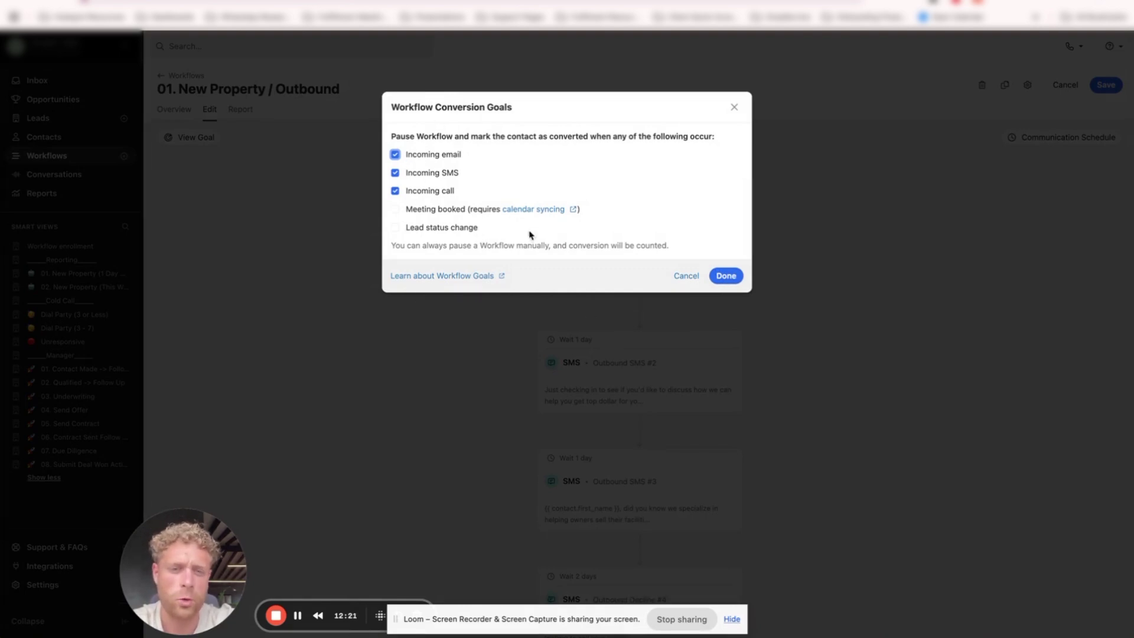
pyautogui.click(680, 277)
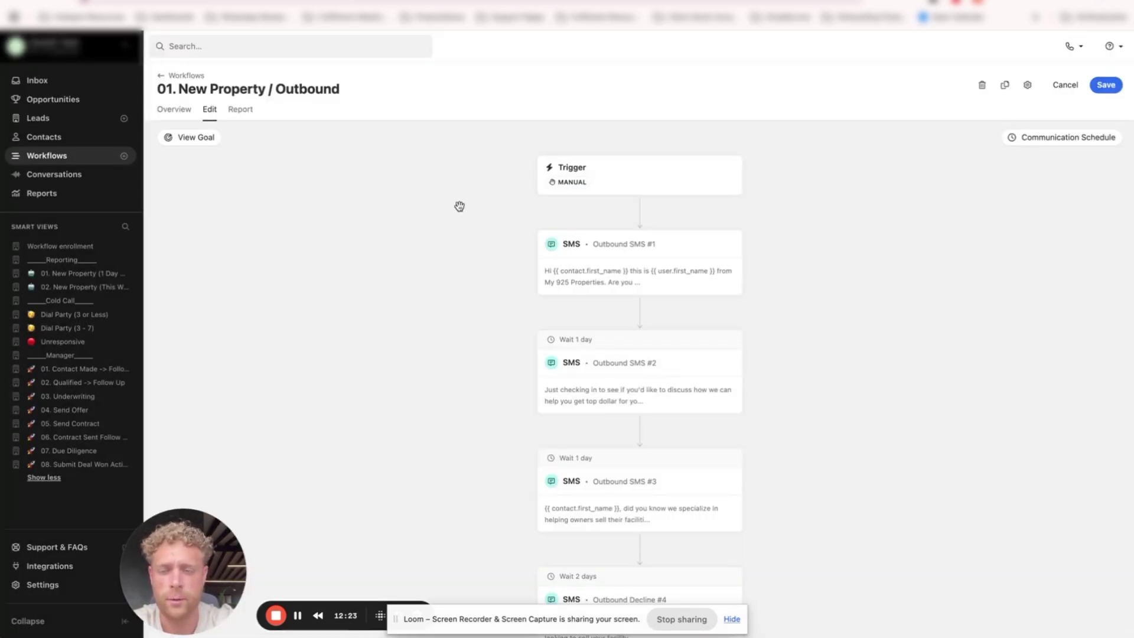
# Step: Examine the Outbound SMS #1 step's message and the workflow's communication schedule without changing them
pyautogui.click(638, 289)
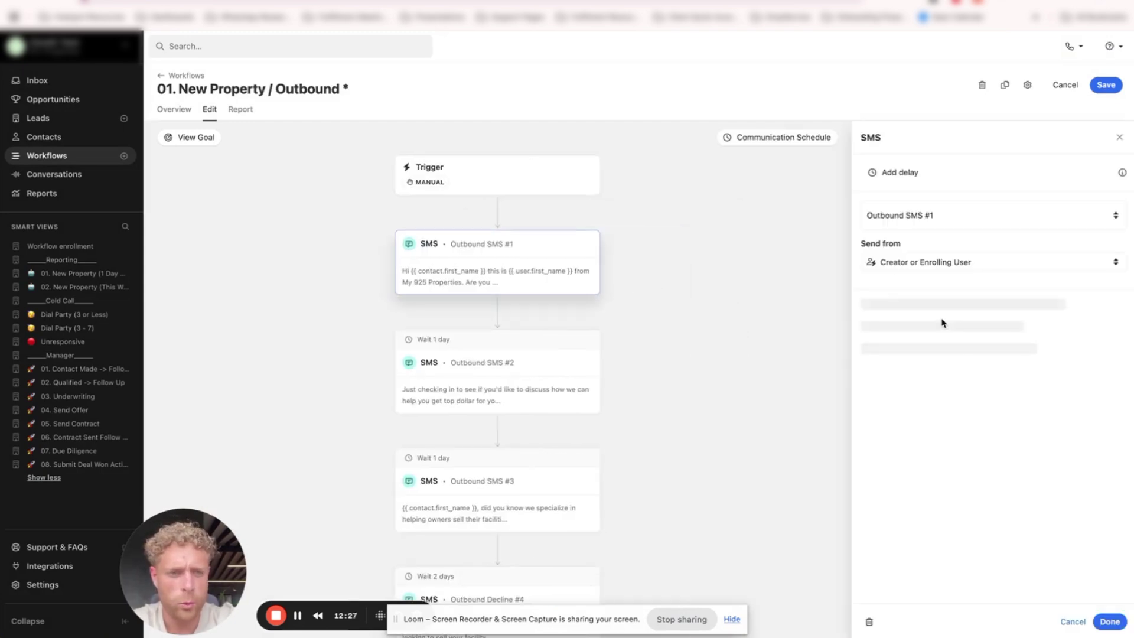
pyautogui.click(783, 146)
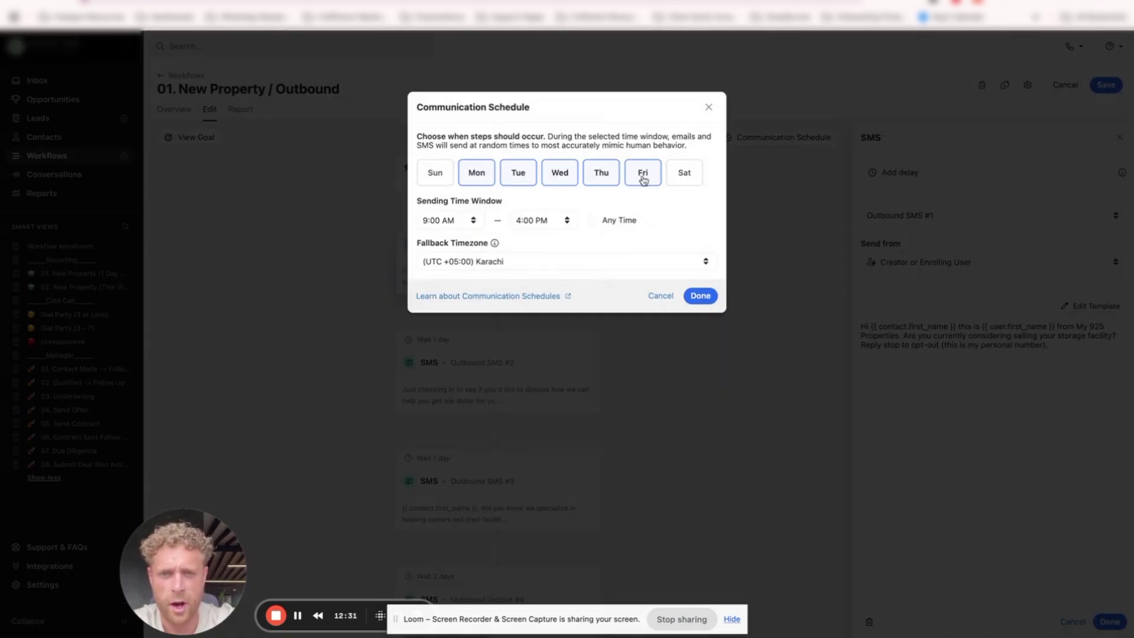
pyautogui.click(709, 108)
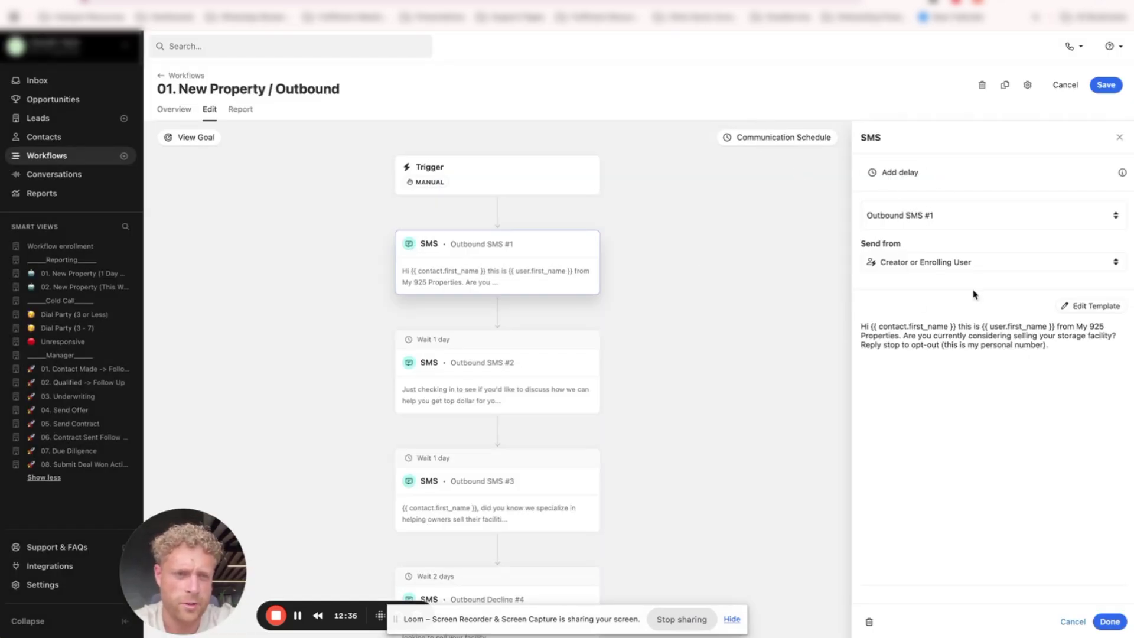
pyautogui.click(633, 274)
pyautogui.click(633, 273)
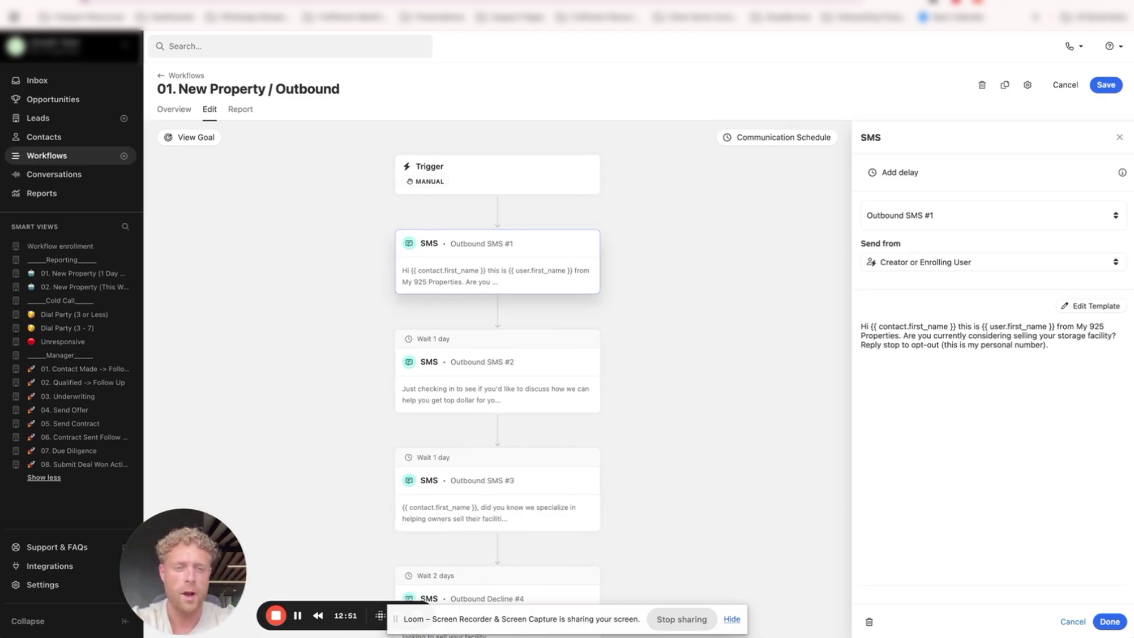
pyautogui.moveTo(906, 335); pyautogui.dragTo(1126, 343)
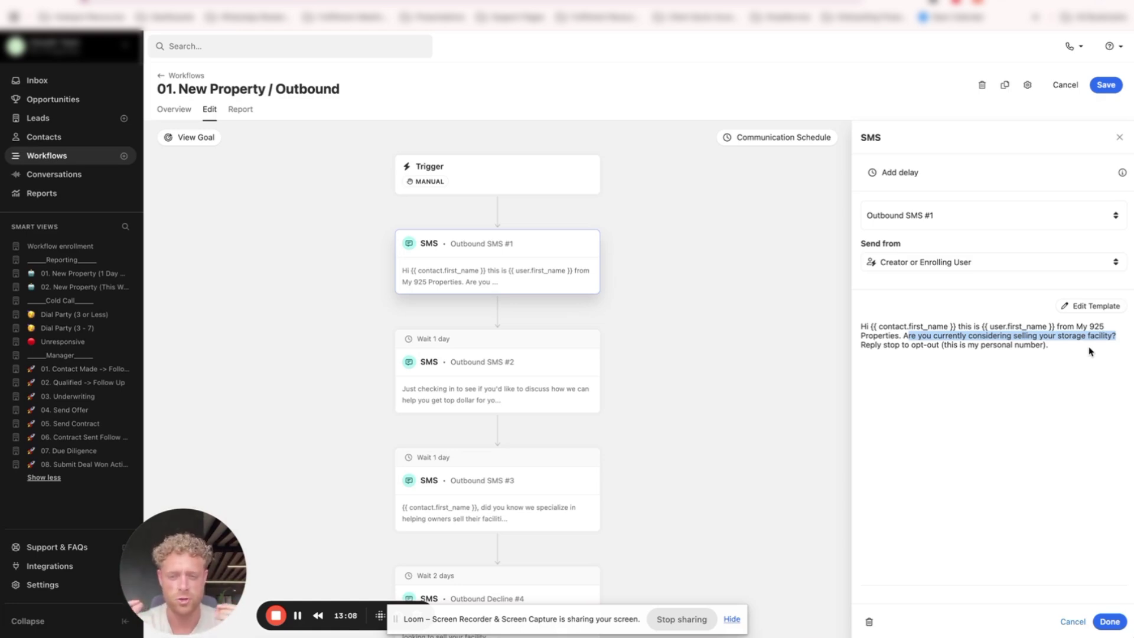
# Step: Look over the workflows and leads lists, and examine the lead custom fields in the settings
pyautogui.click(46, 156)
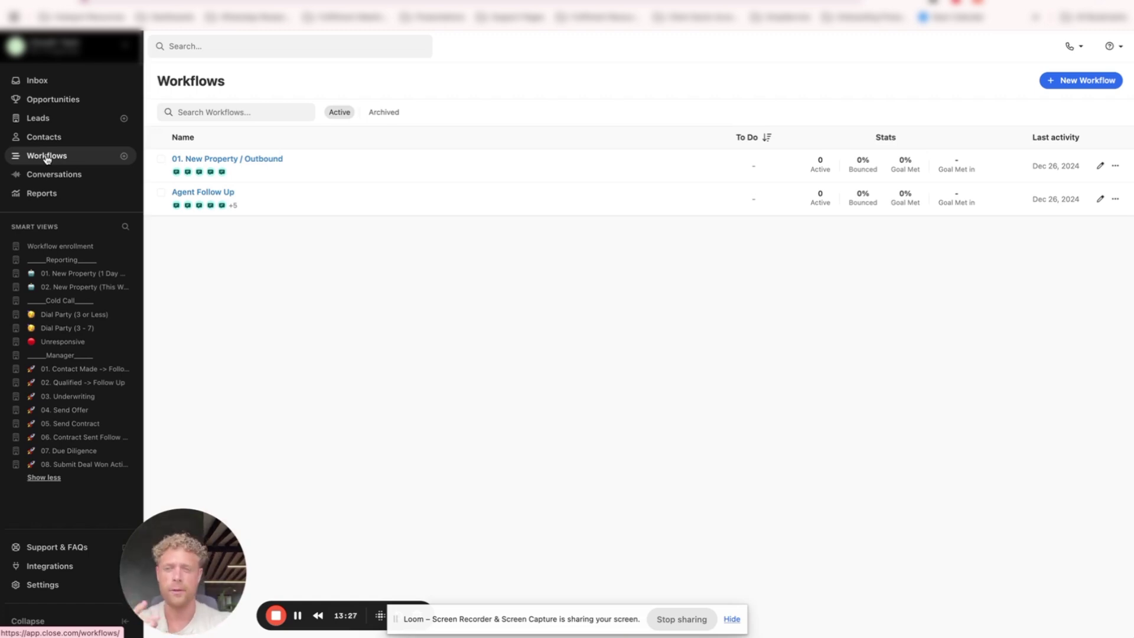
pyautogui.click(63, 121)
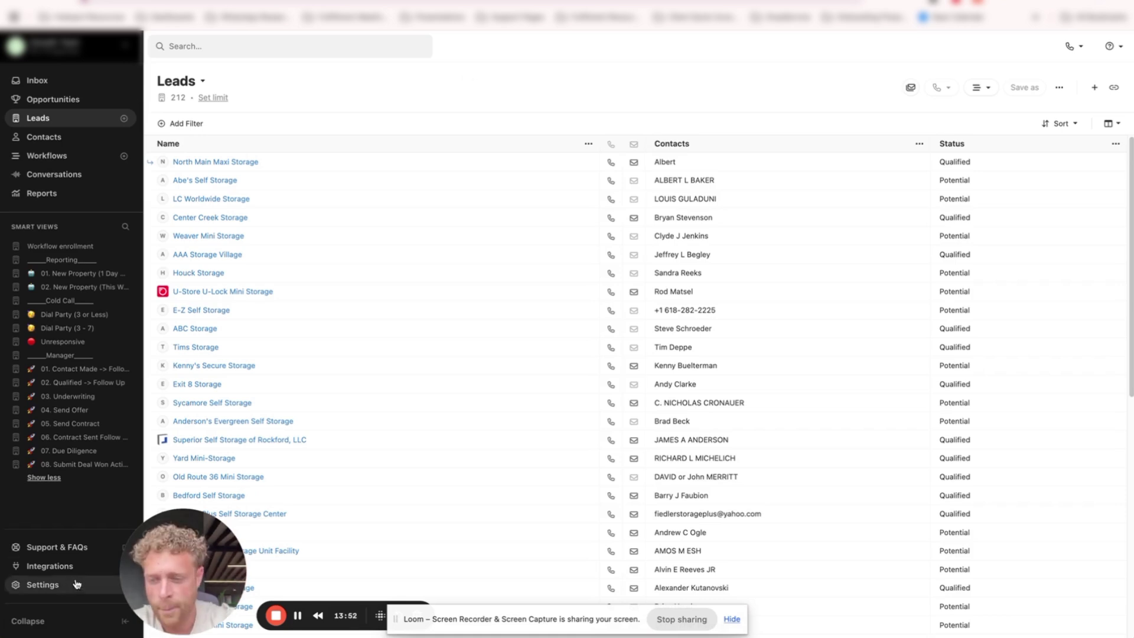
pyautogui.click(42, 585)
pyautogui.click(243, 236)
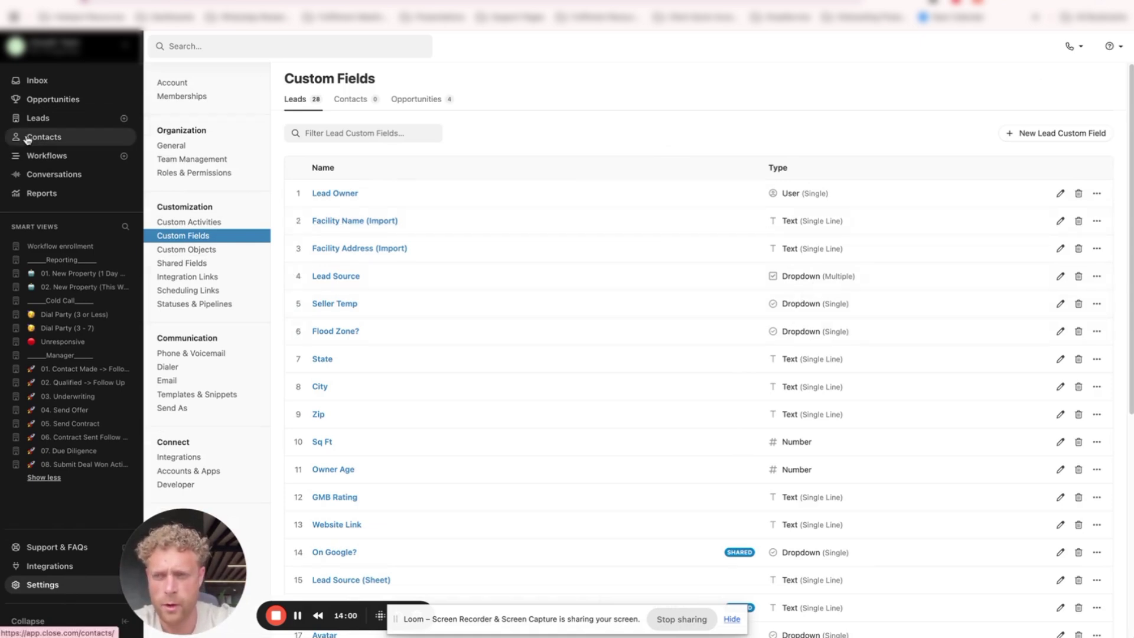
# Step: Try filtering the leads to those whose Flood Zone? custom field is not any of Yes, and clear the filter
pyautogui.click(41, 118)
pyautogui.click(185, 126)
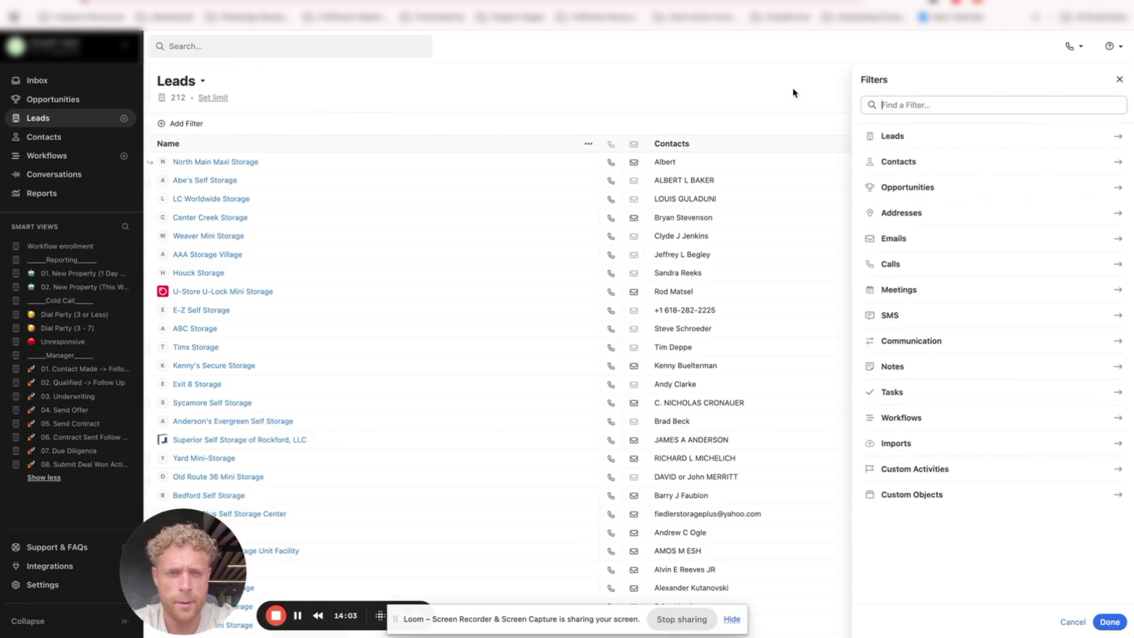
pyautogui.click(907, 143)
pyautogui.scroll(-7, 889, 305)
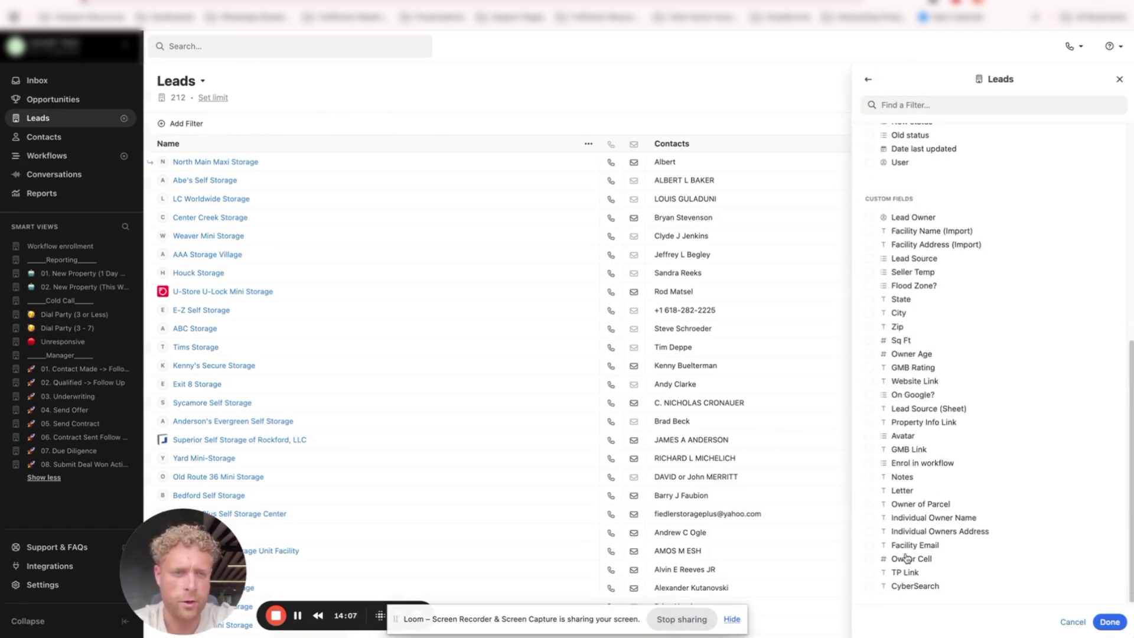
pyautogui.click(910, 285)
pyautogui.click(910, 304)
pyautogui.click(927, 342)
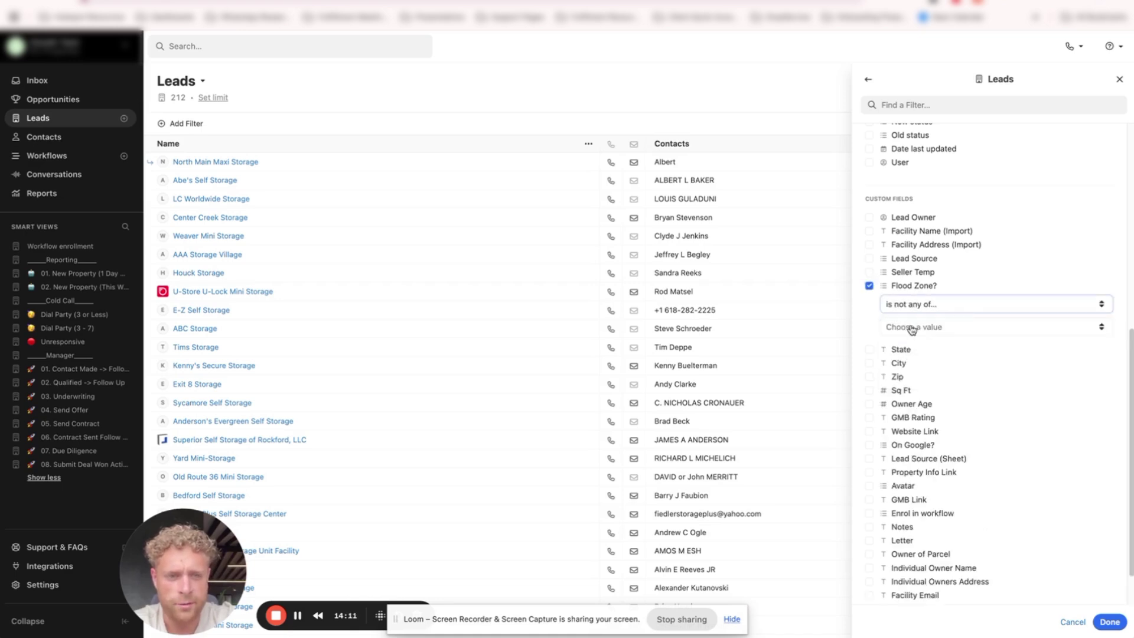
pyautogui.click(916, 327)
pyautogui.click(910, 348)
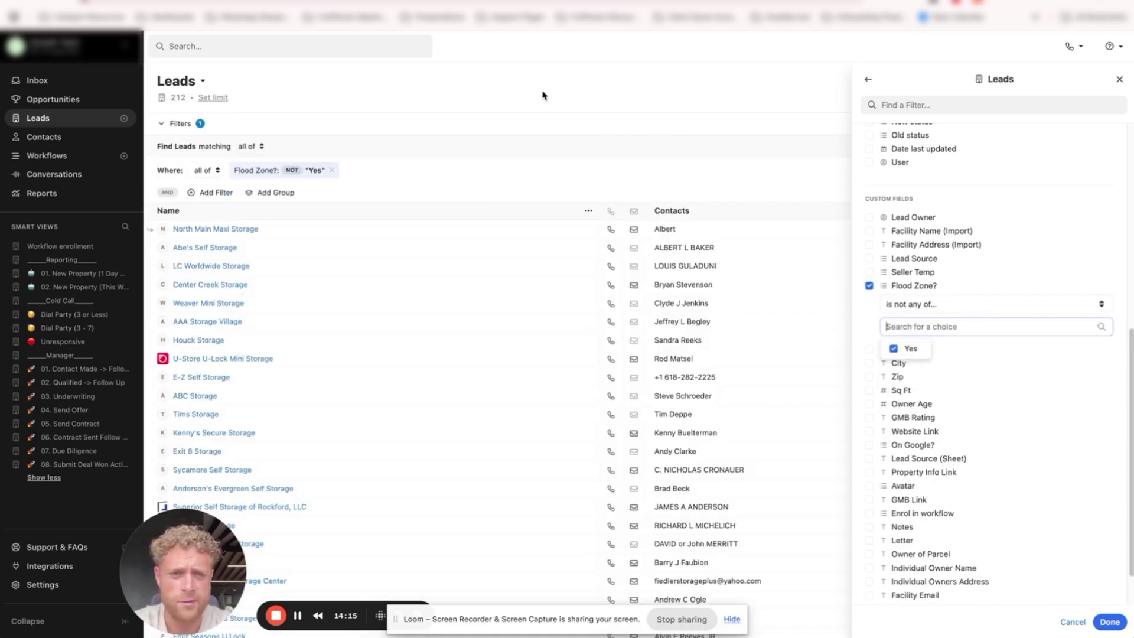
pyautogui.click(929, 288)
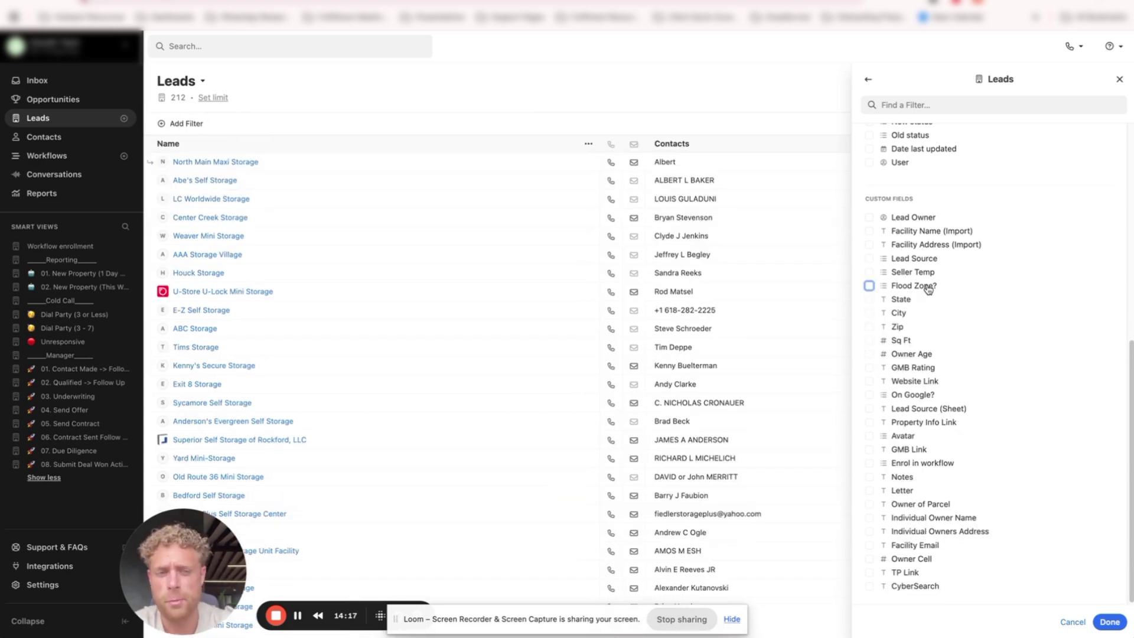
# Step: Try a lead filter where the Sq Ft custom field is more than a value, and discard it
pyautogui.click(902, 341)
pyautogui.click(917, 362)
pyautogui.click(916, 378)
pyautogui.click(903, 360)
pyautogui.click(896, 362)
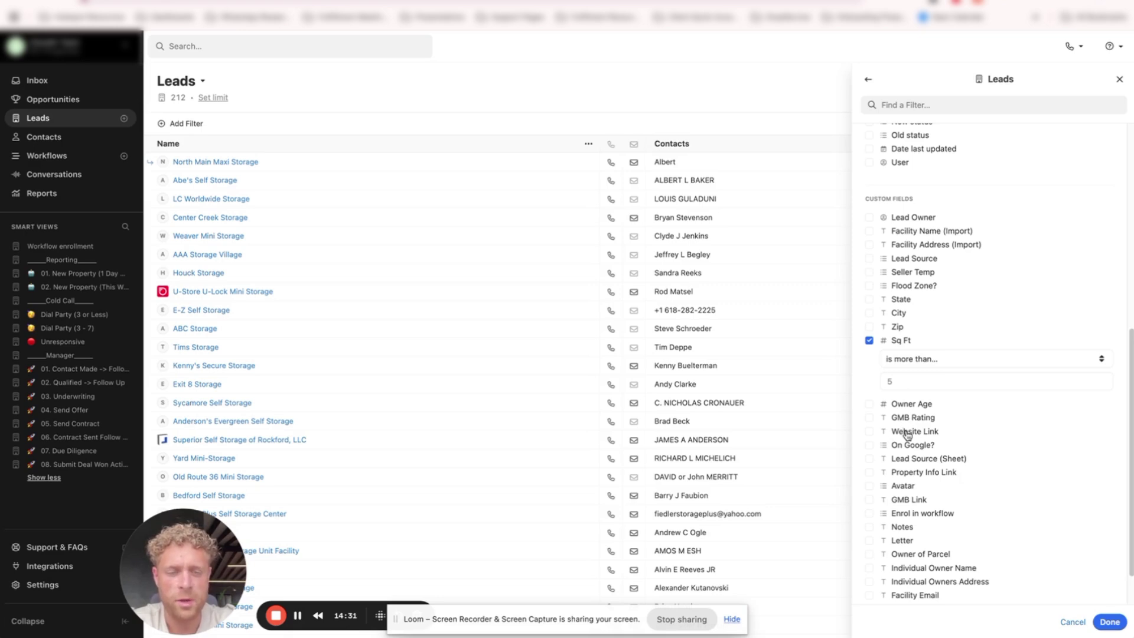
pyautogui.click(909, 378)
pyautogui.click(1072, 622)
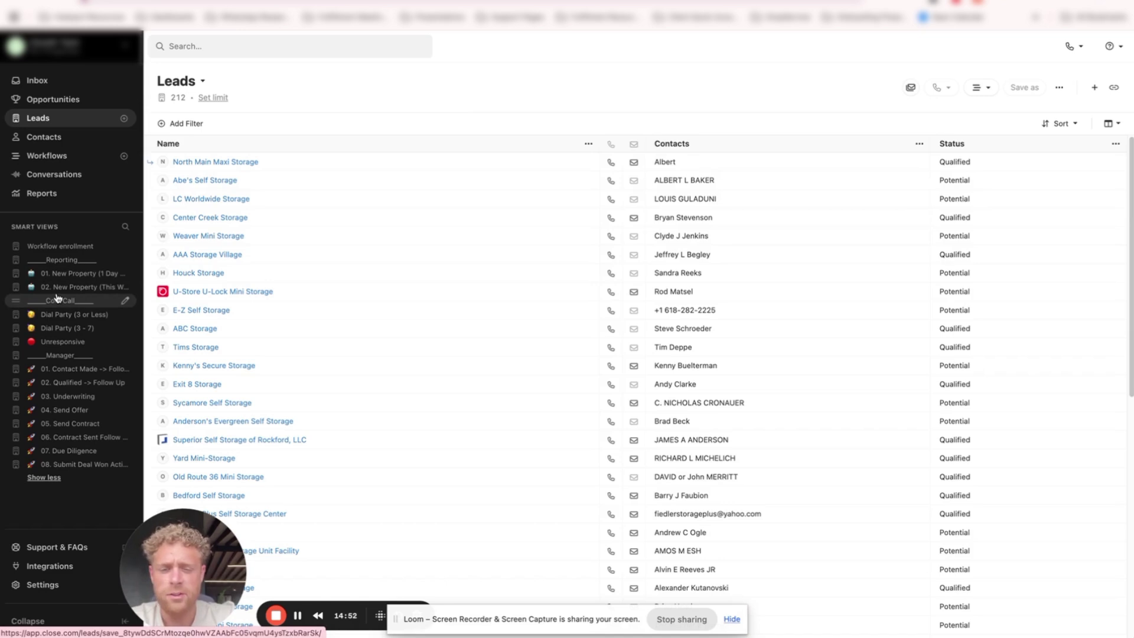
# Step: Review the Phone & Voicemail, Custom Activities, and Statuses & Pipelines settings, and return to the Workflows list
pyautogui.click(42, 585)
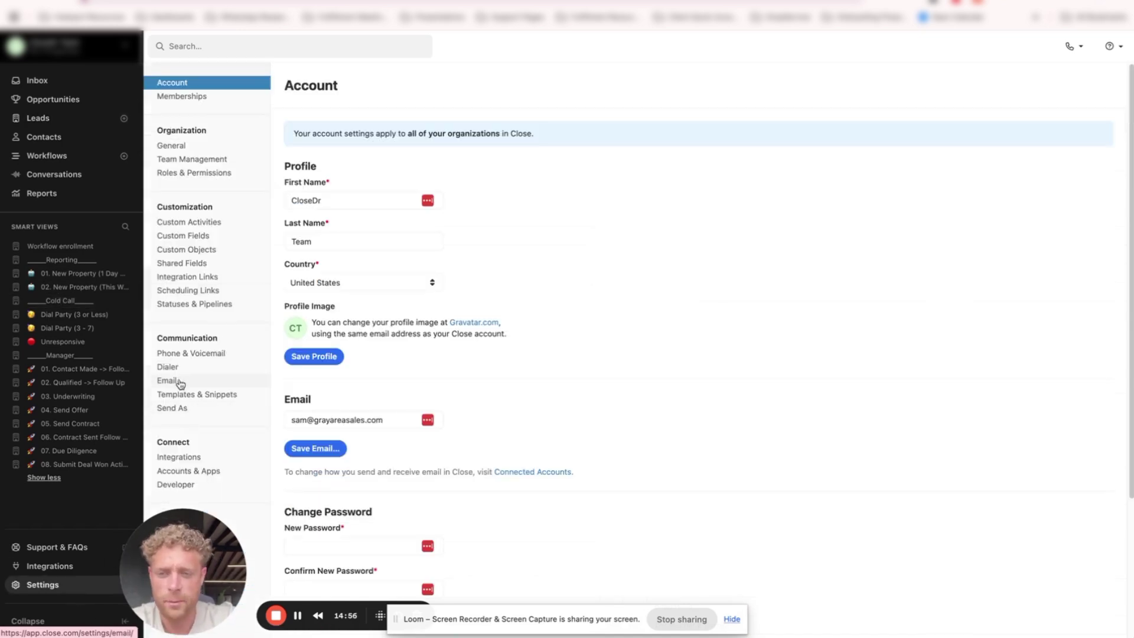
pyautogui.click(187, 355)
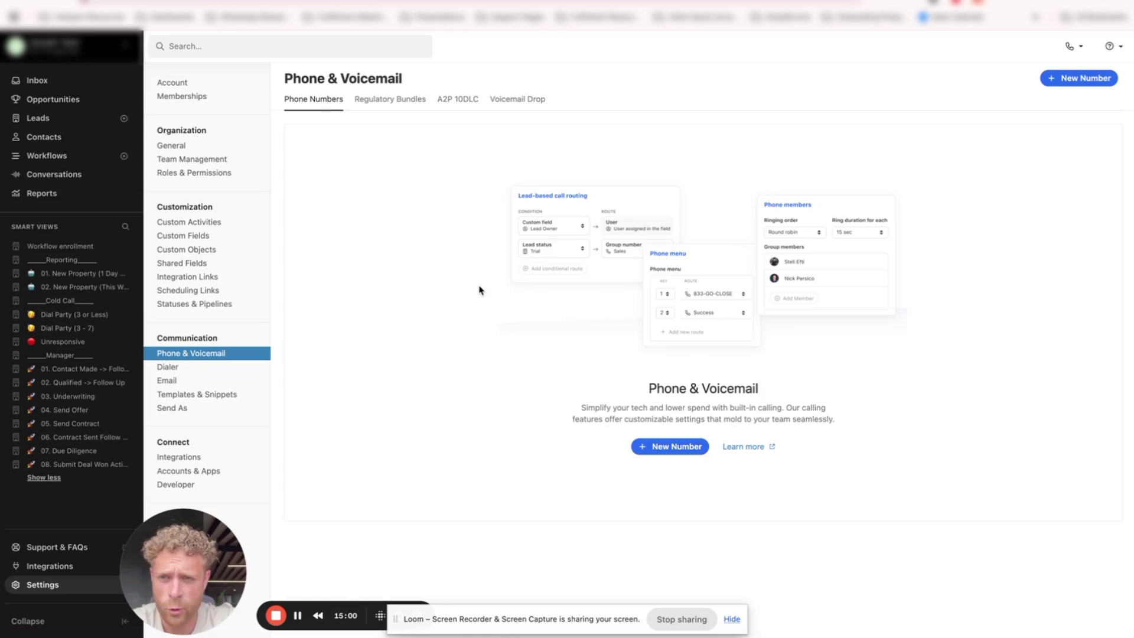
pyautogui.click(192, 223)
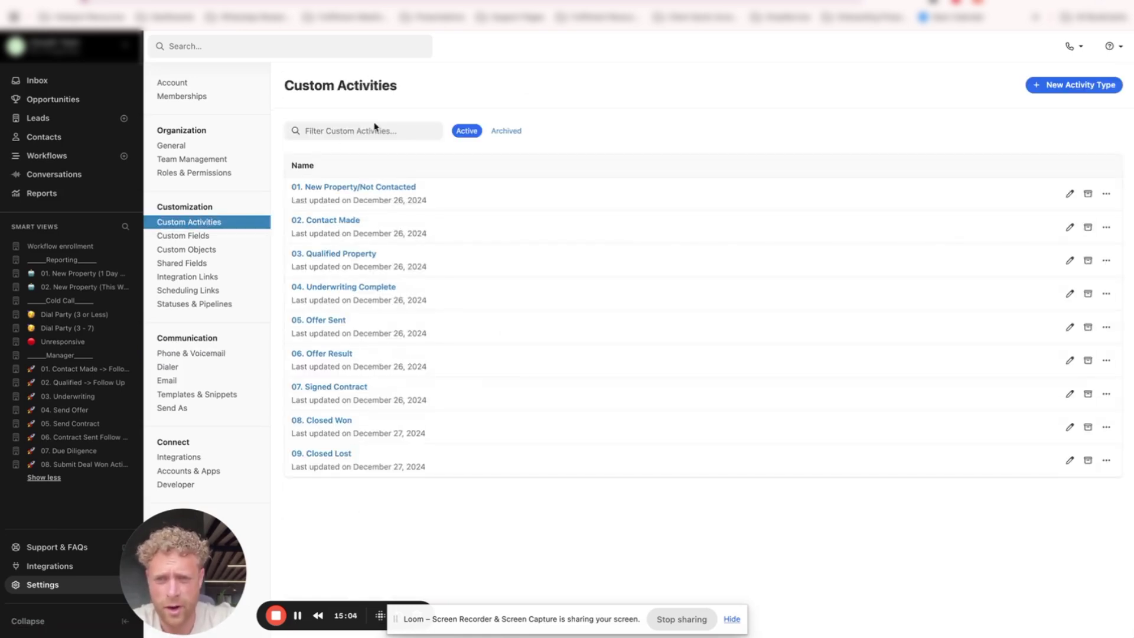
pyautogui.click(202, 306)
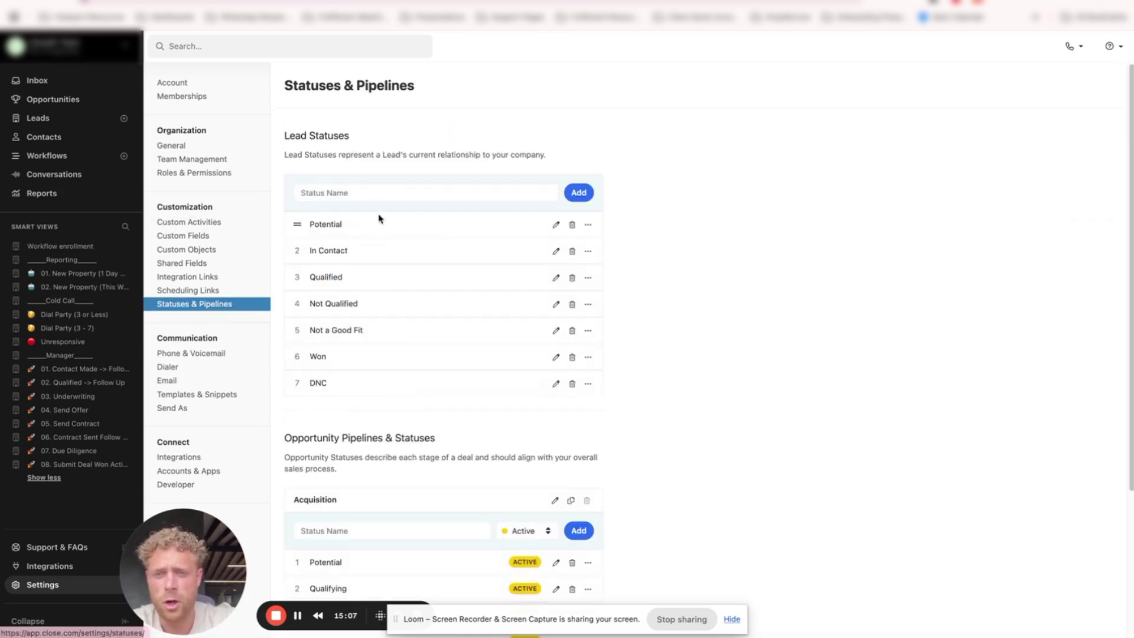
pyautogui.scroll(-3, 373, 346)
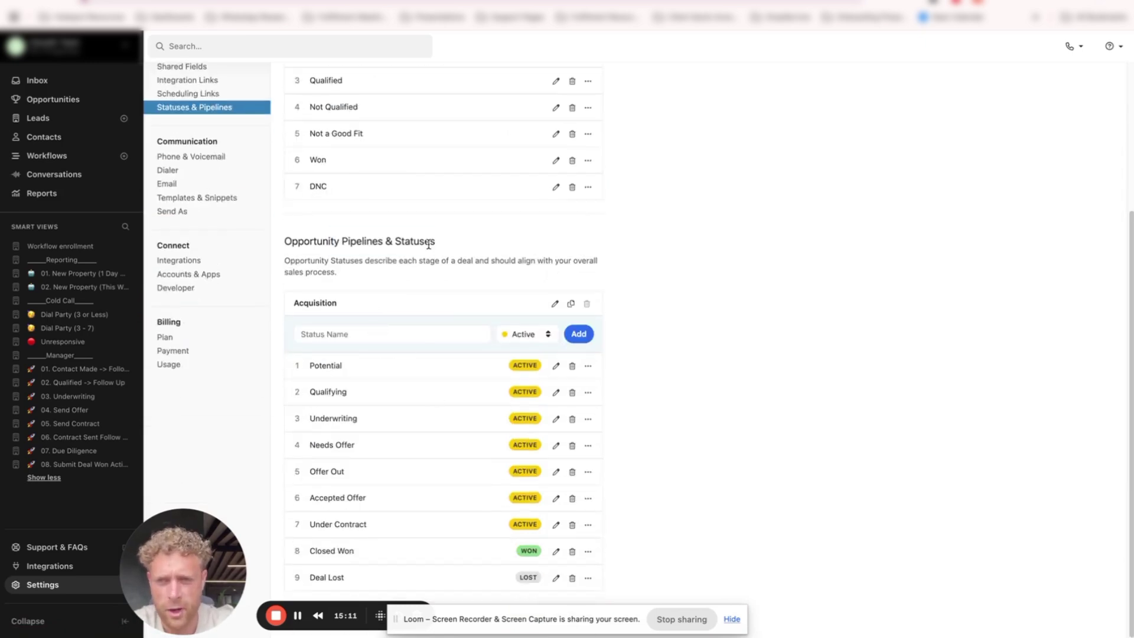
pyautogui.click(54, 156)
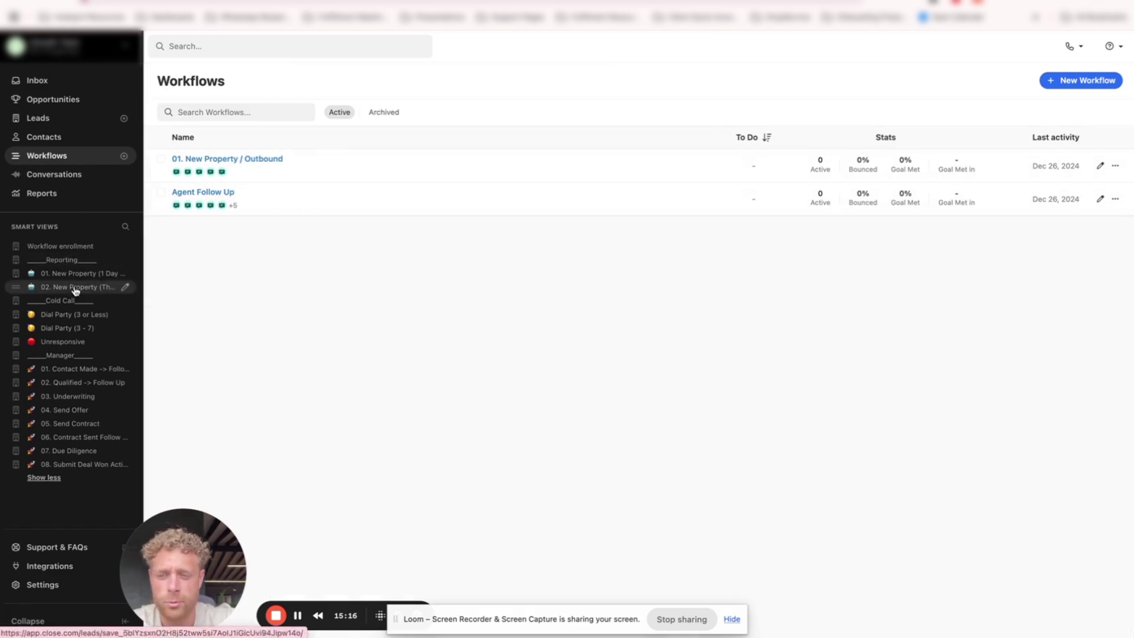
# Step: Examine the filter conditions of the 04. Send Offer smart view, and return to the full leads list
pyautogui.click(62, 410)
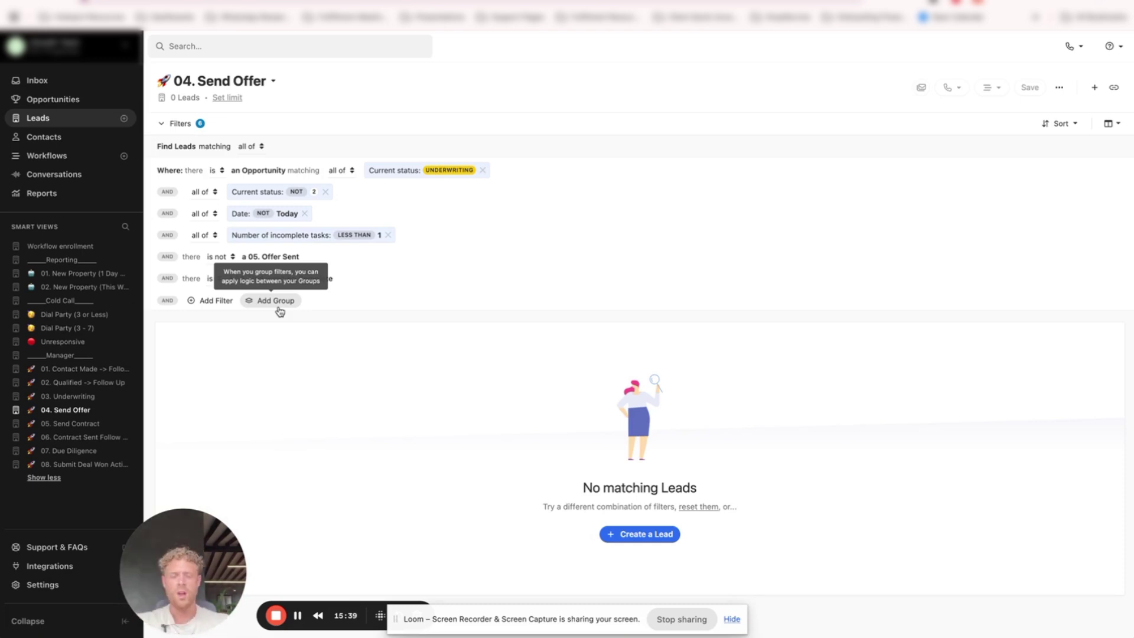
pyautogui.click(51, 120)
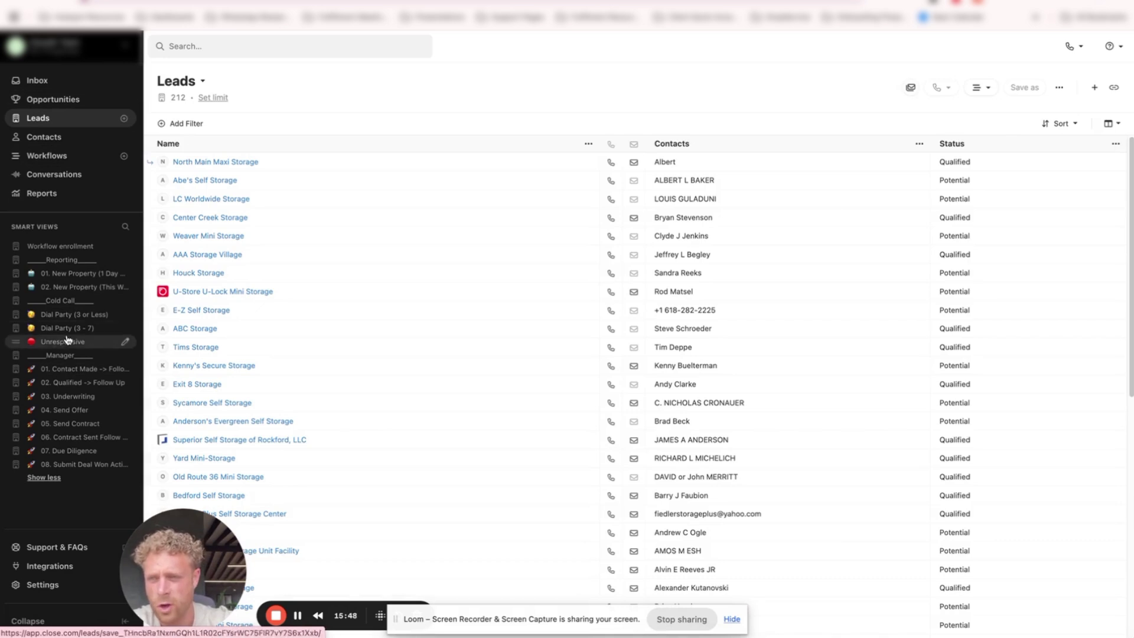
# Step: Examine the Dial Party (3 or Less) smart view's filters, including the Direction and Current status conditions, and look at its calling options
pyautogui.click(65, 315)
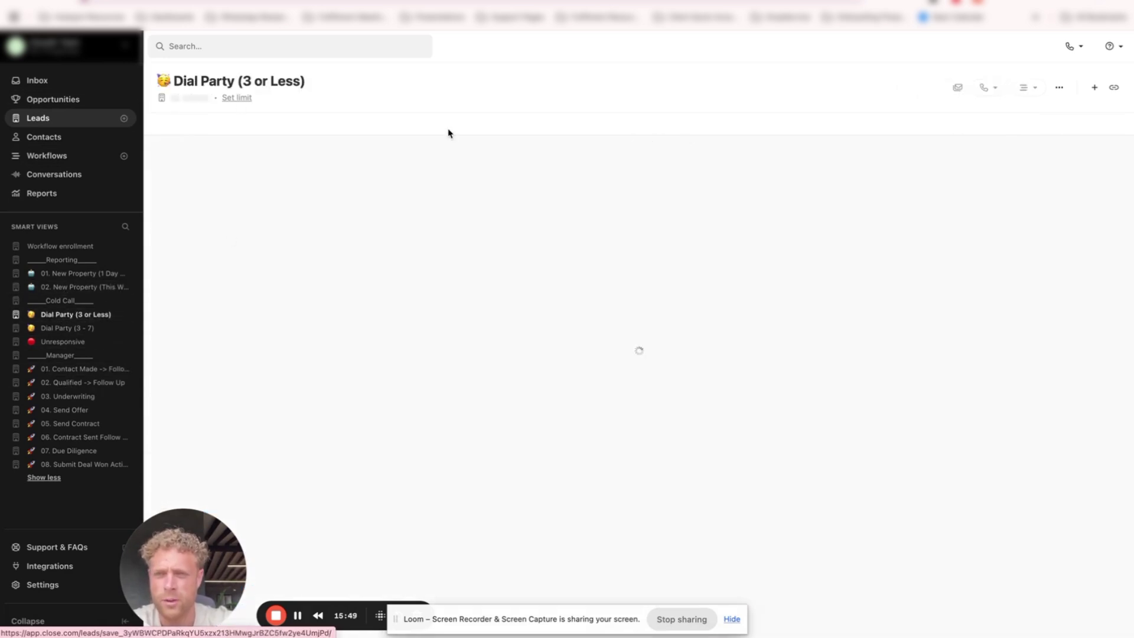
pyautogui.click(178, 123)
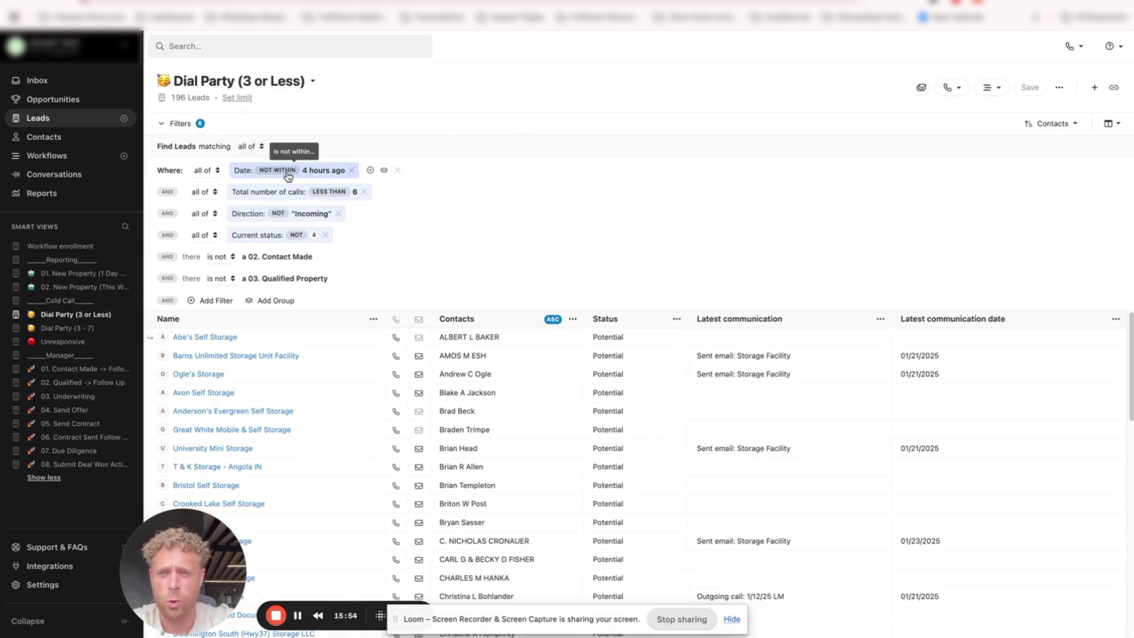
pyautogui.click(287, 215)
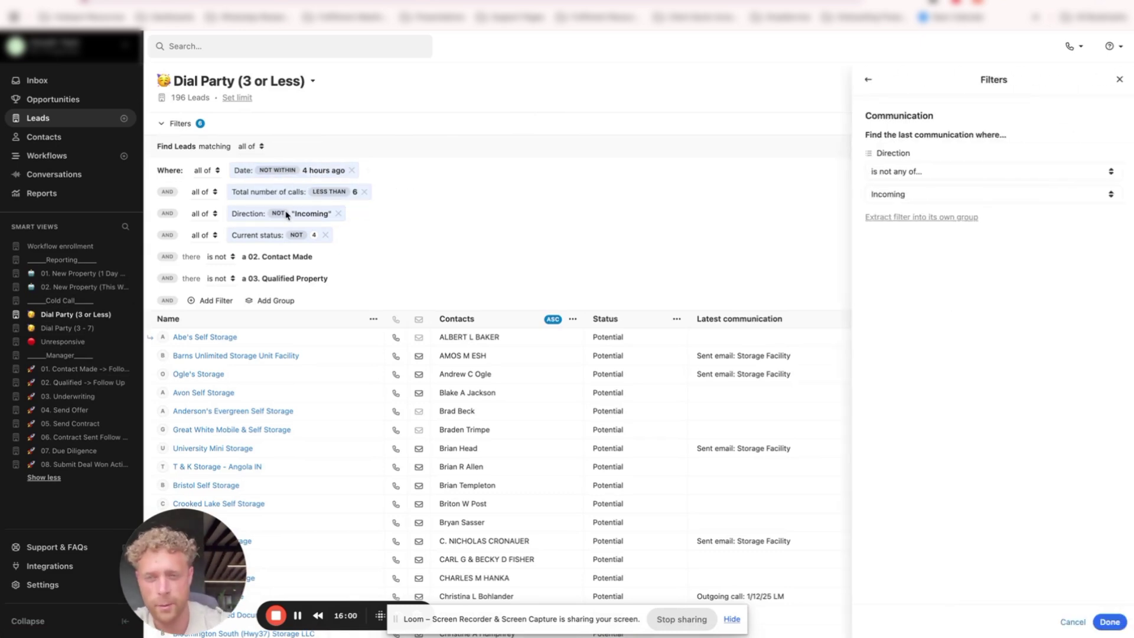
pyautogui.click(288, 235)
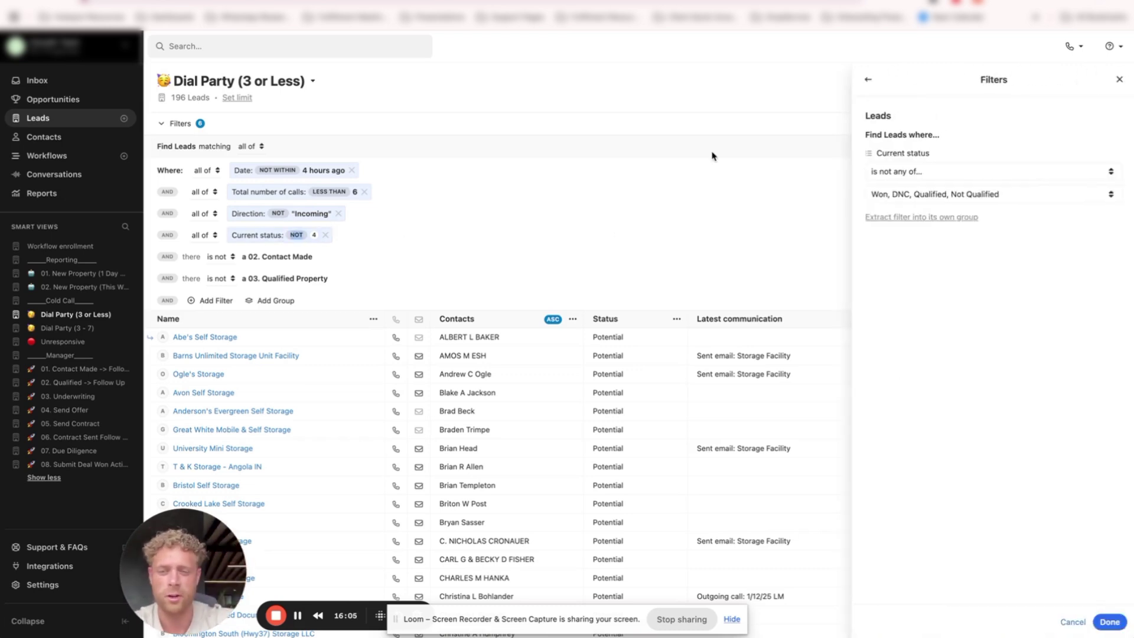
pyautogui.press('Escape')
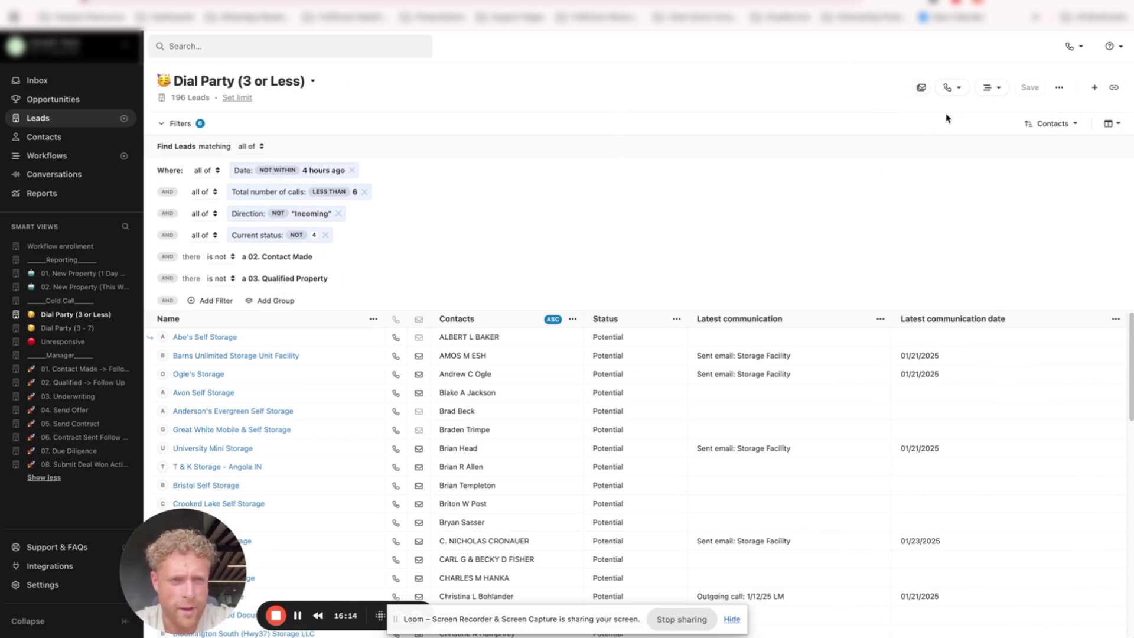
pyautogui.click(950, 87)
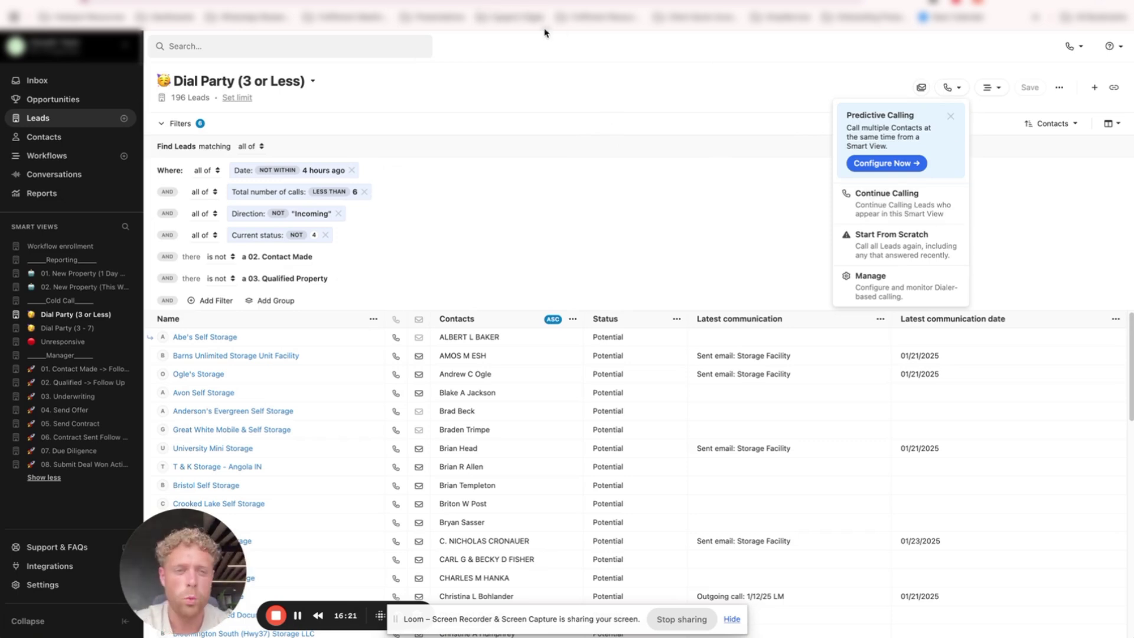
# Step: Look at the custom activity types available on the Abe's Self Storage lead, and return to the Dial Party (3 or Less) filters
pyautogui.click(195, 336)
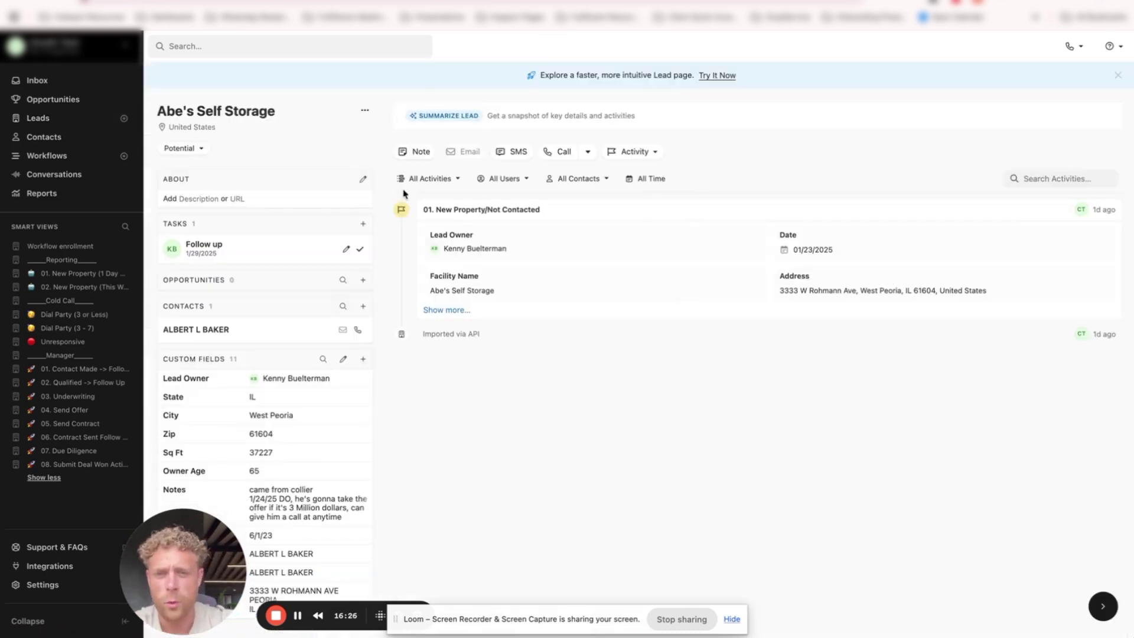
pyautogui.click(627, 152)
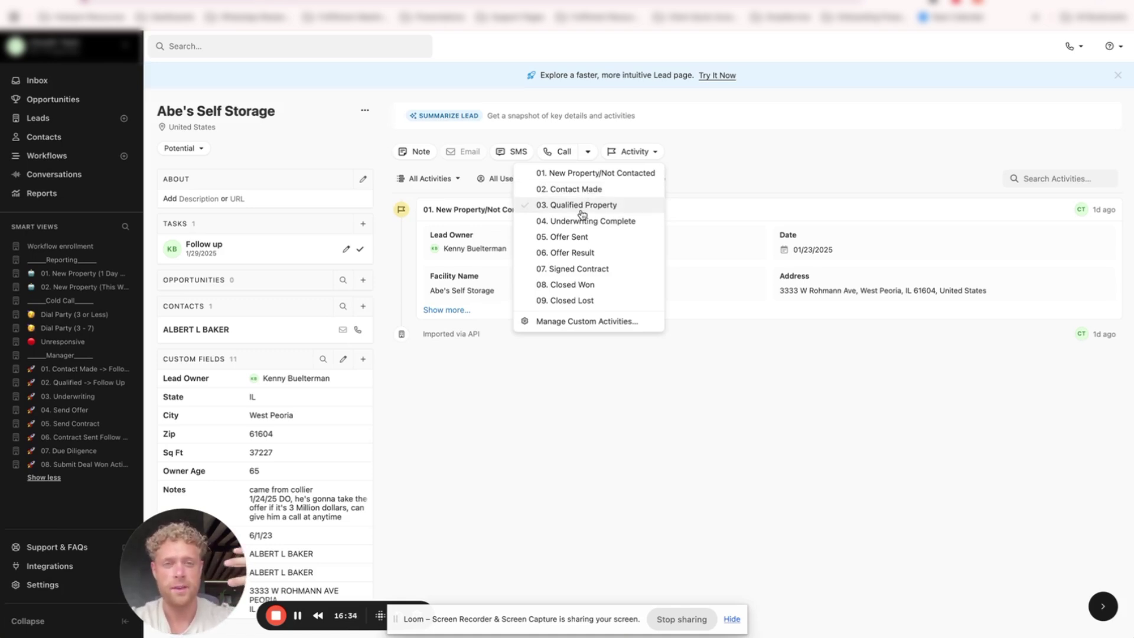
pyautogui.click(74, 315)
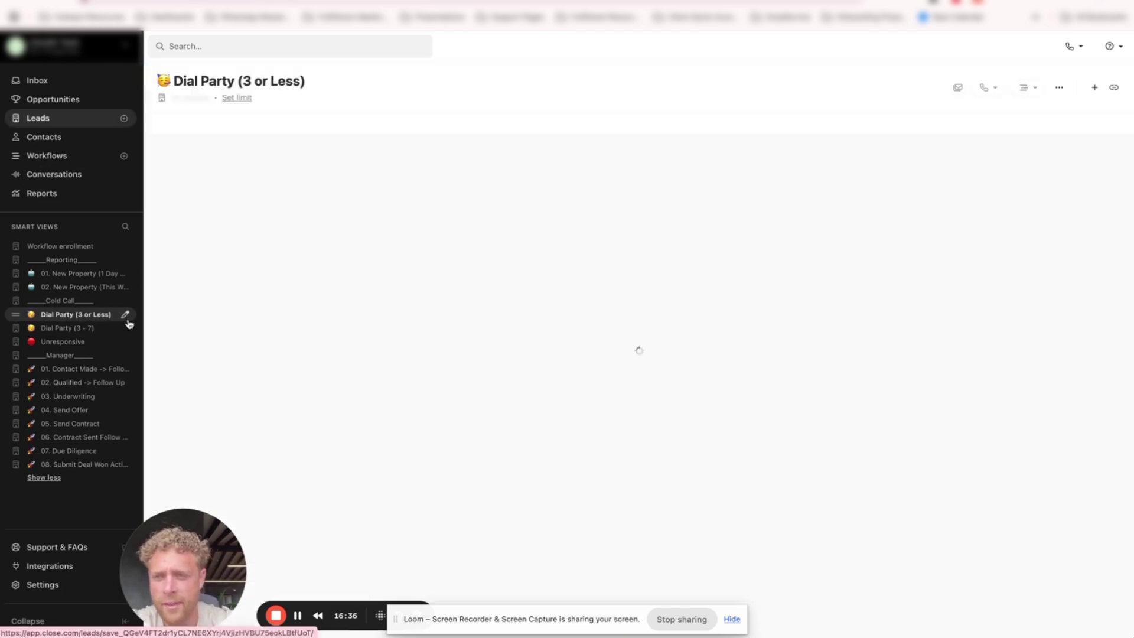
pyautogui.click(180, 123)
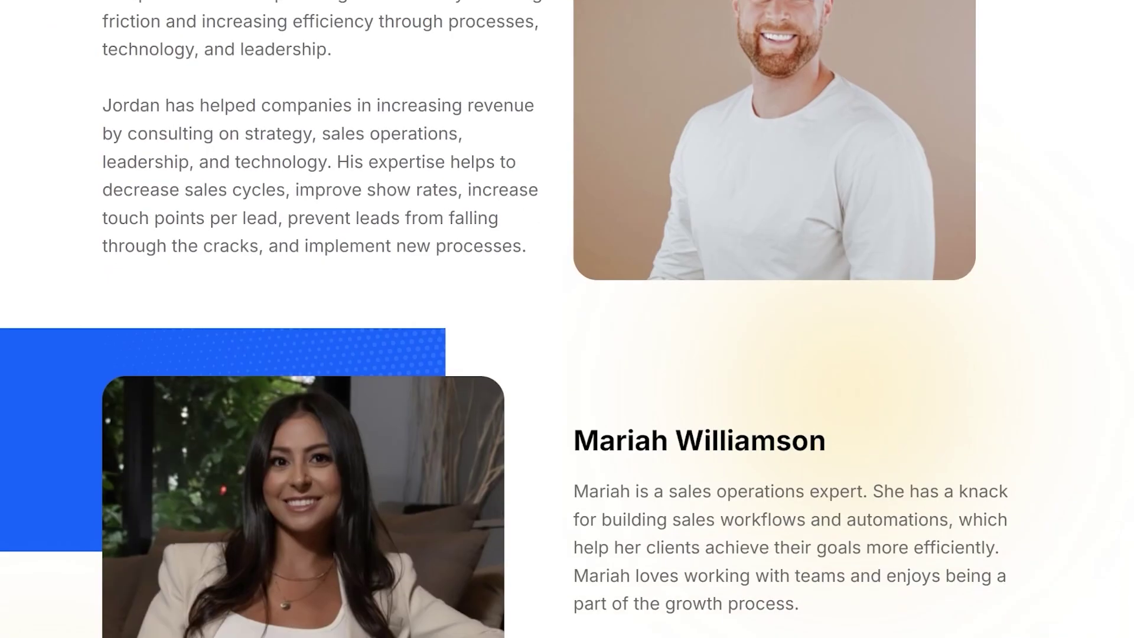
pyautogui.scroll(-5, 504, 319)
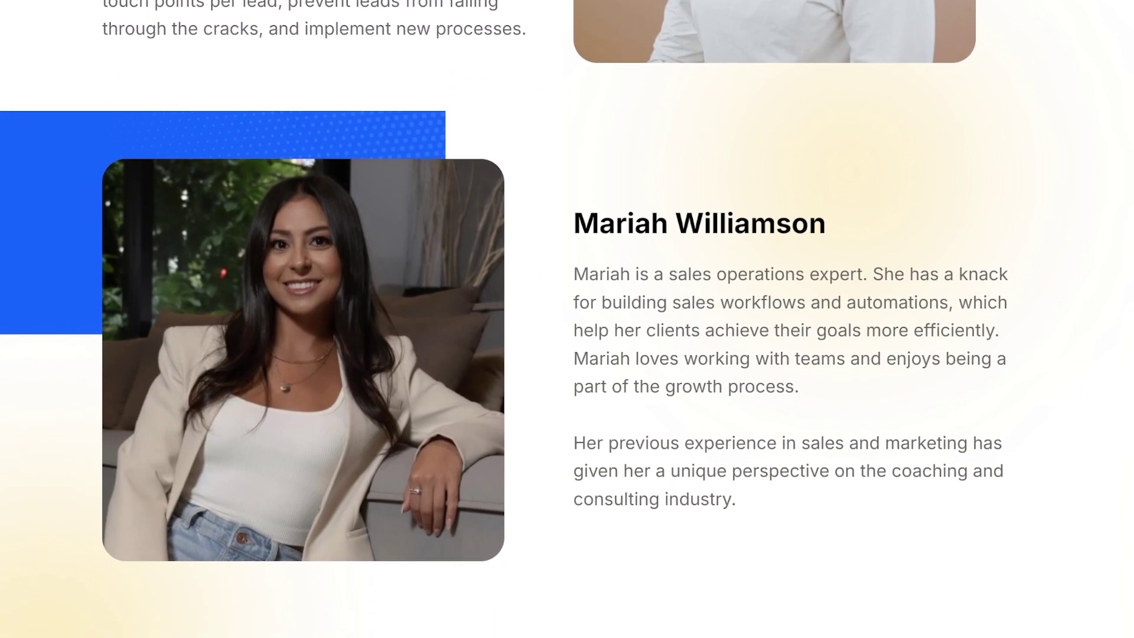
pyautogui.scroll(-8, 567, 319)
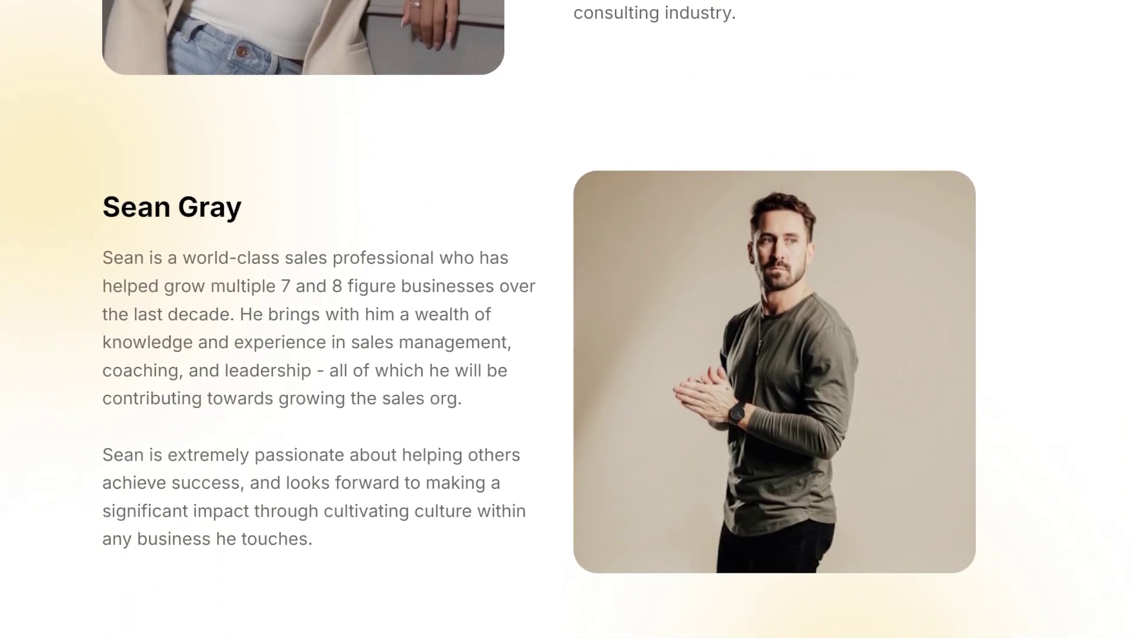
pyautogui.scroll(-10, 567, 319)
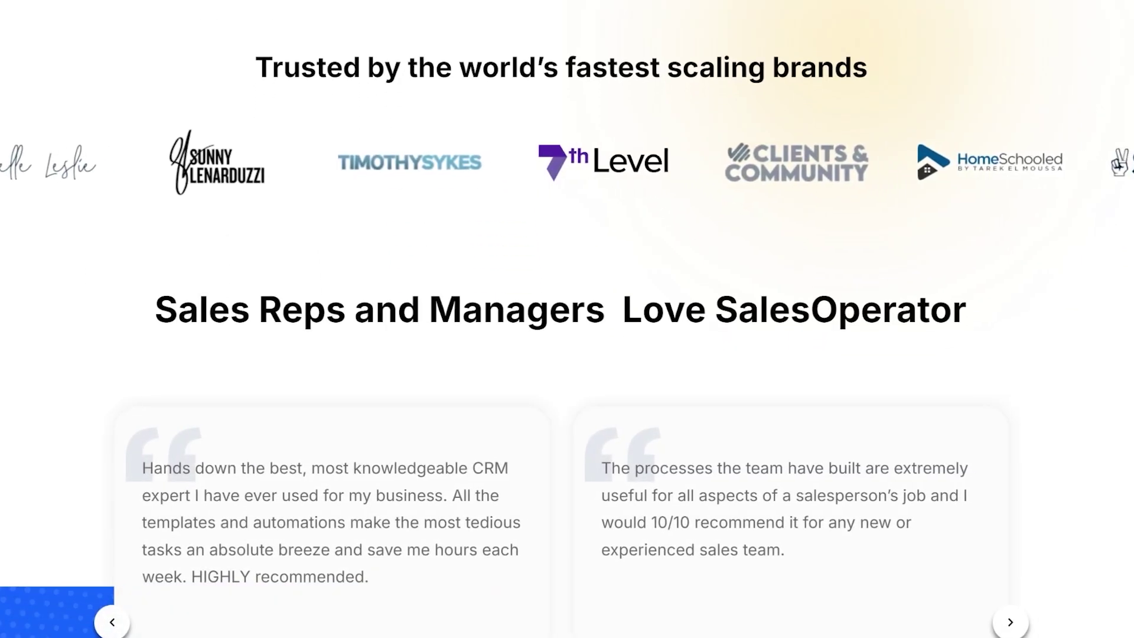
pyautogui.scroll(-3, 567, 319)
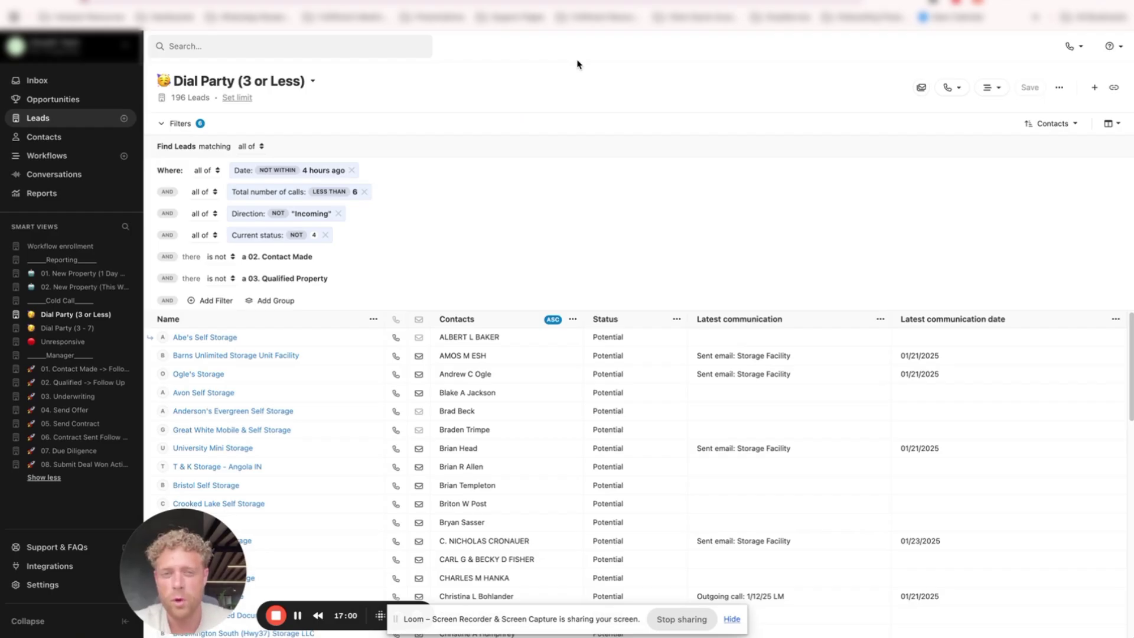